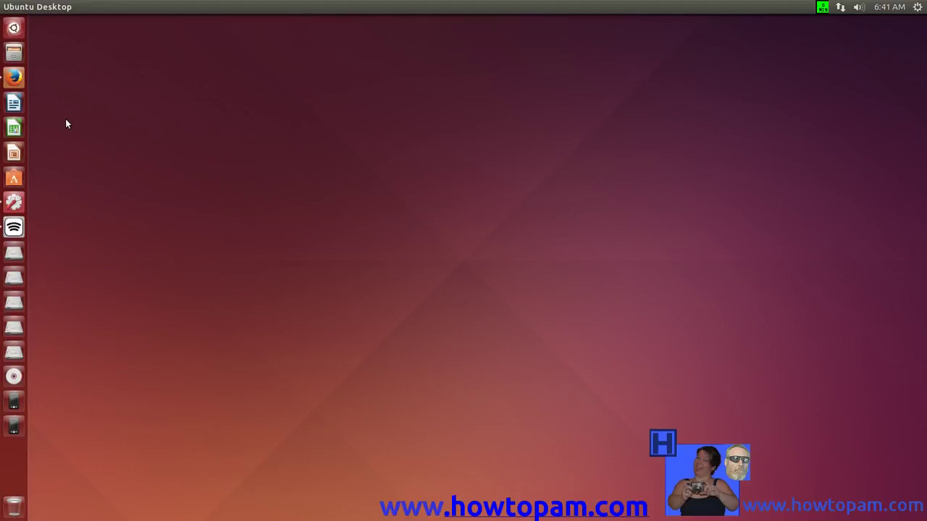
# - Switch to Firefox and compare the home pages and navigation of the b2evolution2.local, b2evolution.local and howtopam.com/learn blogs
pyautogui.click(14, 76)
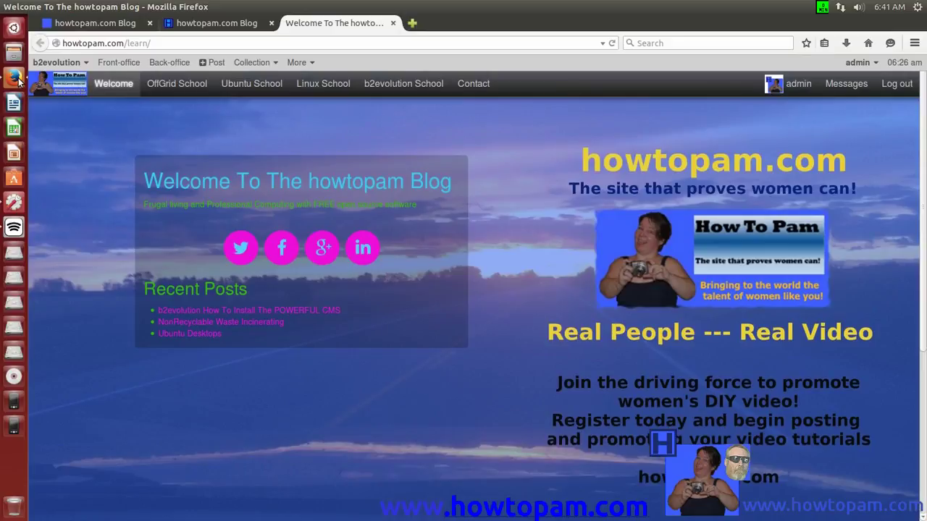
pyautogui.click(214, 24)
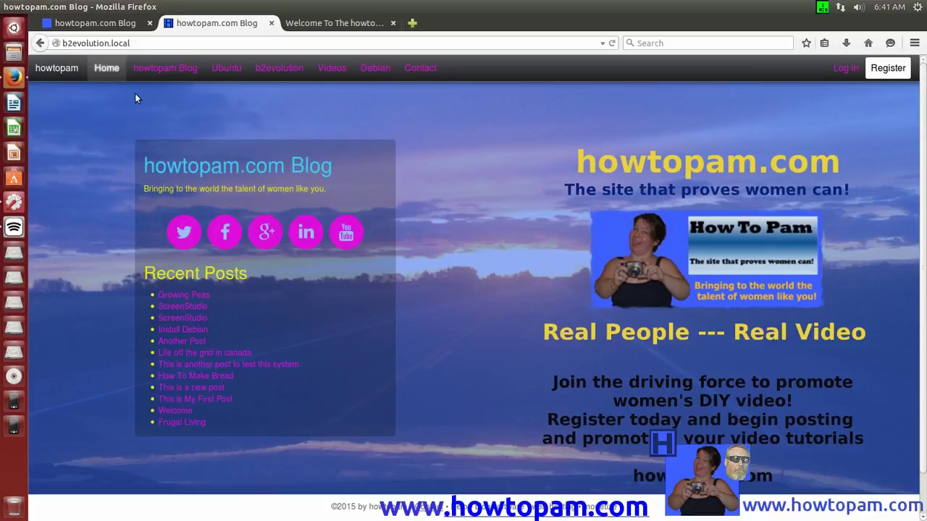
pyautogui.click(92, 26)
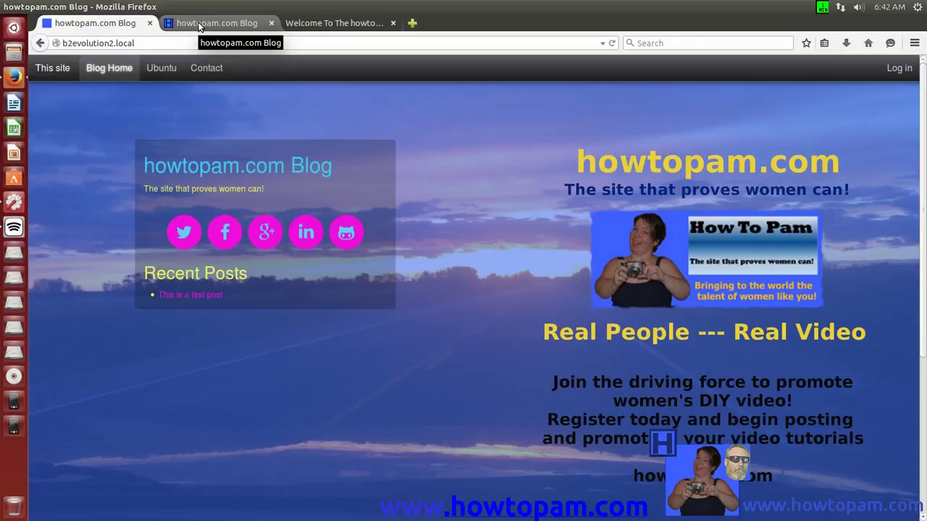
pyautogui.click(333, 23)
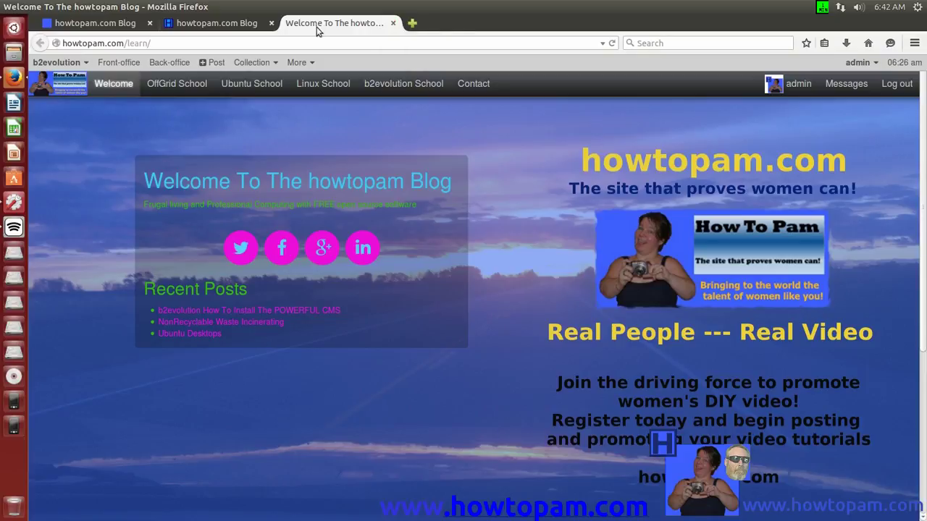
pyautogui.click(225, 23)
pyautogui.click(323, 23)
pyautogui.click(217, 24)
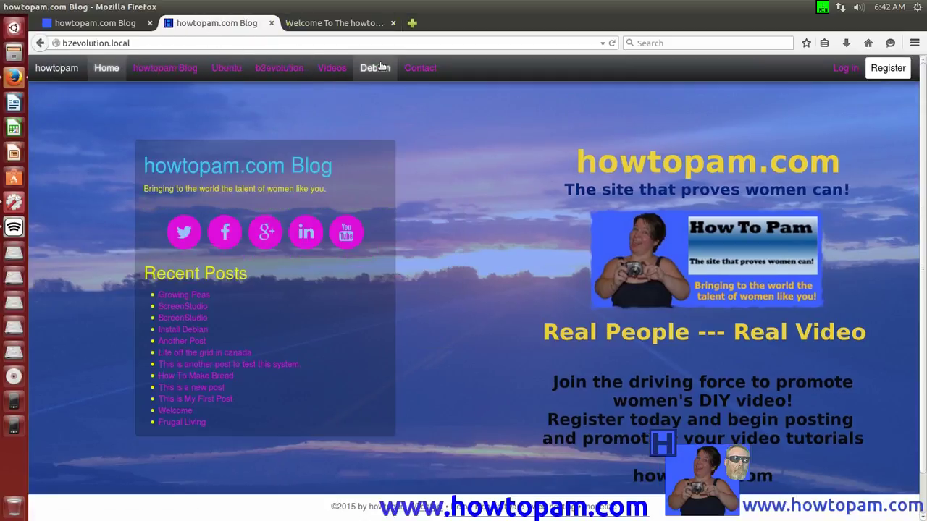
pyautogui.click(112, 23)
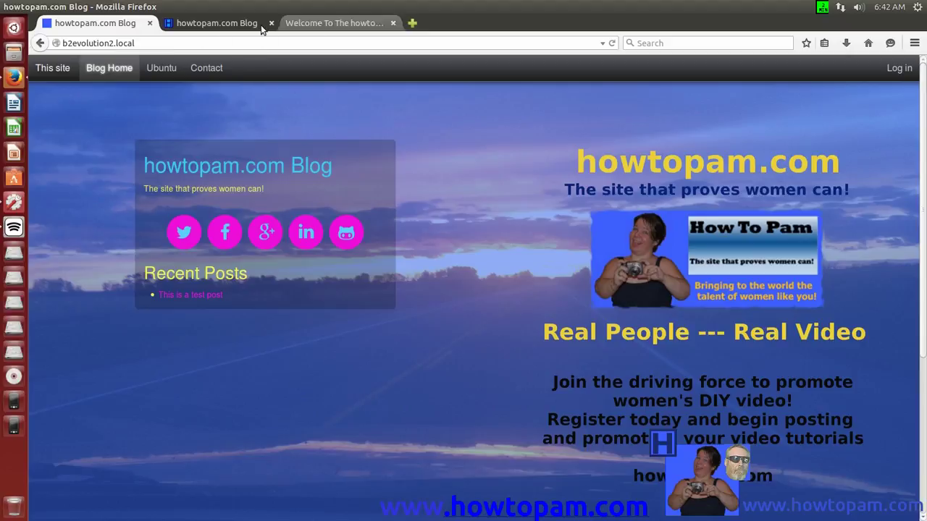
pyautogui.click(231, 25)
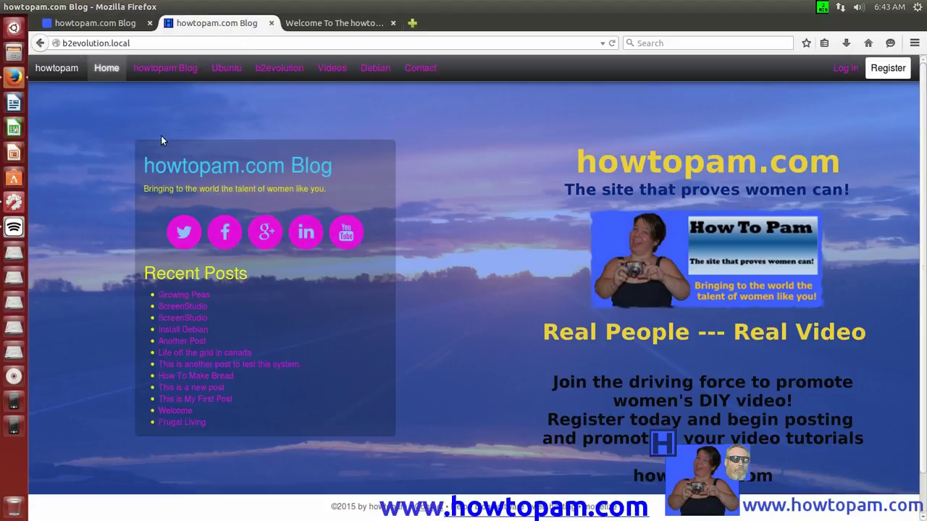
pyautogui.click(337, 23)
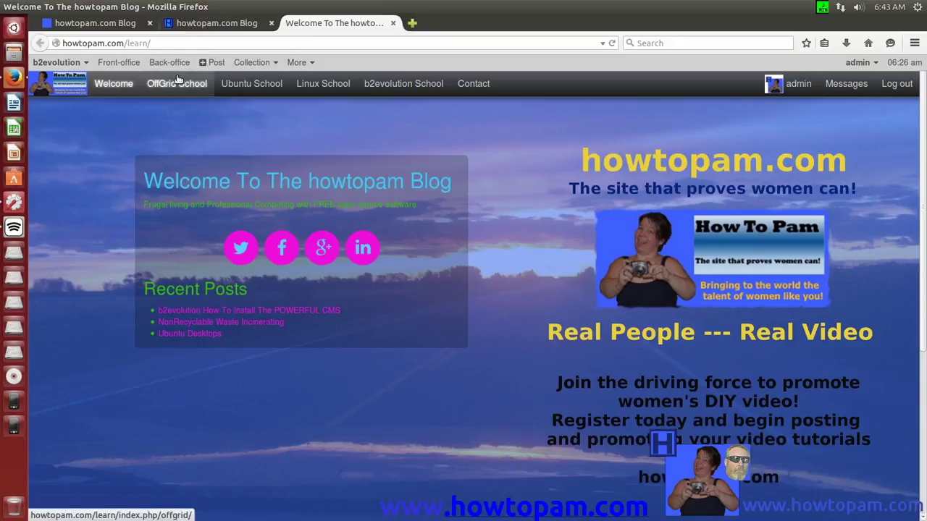
pyautogui.click(91, 24)
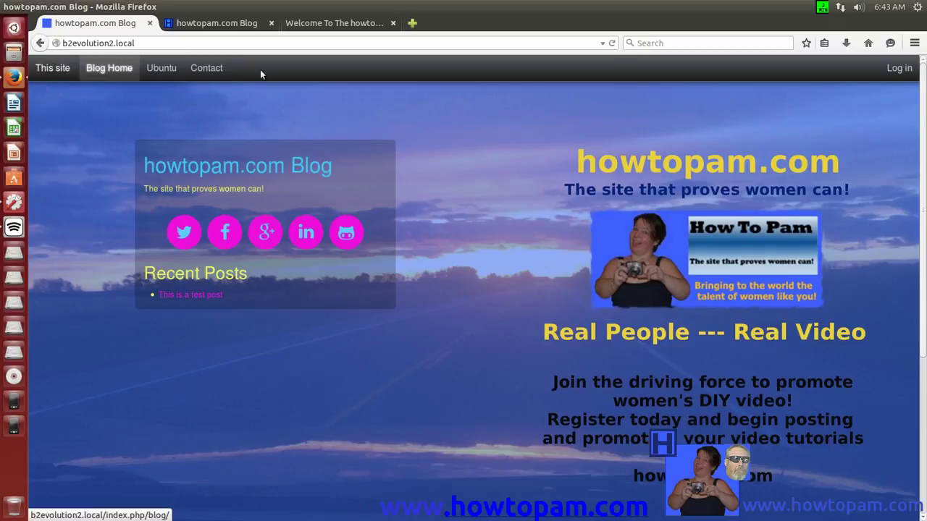
pyautogui.click(304, 27)
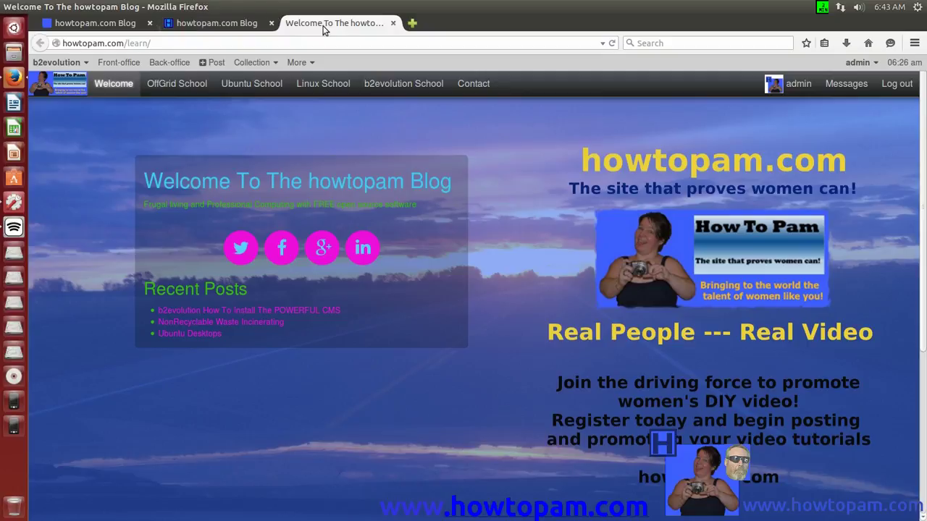
# - Close the howtopam.com/learn page and log in to the b2evolution2.local blog with the saved admin credentials
pyautogui.click(393, 23)
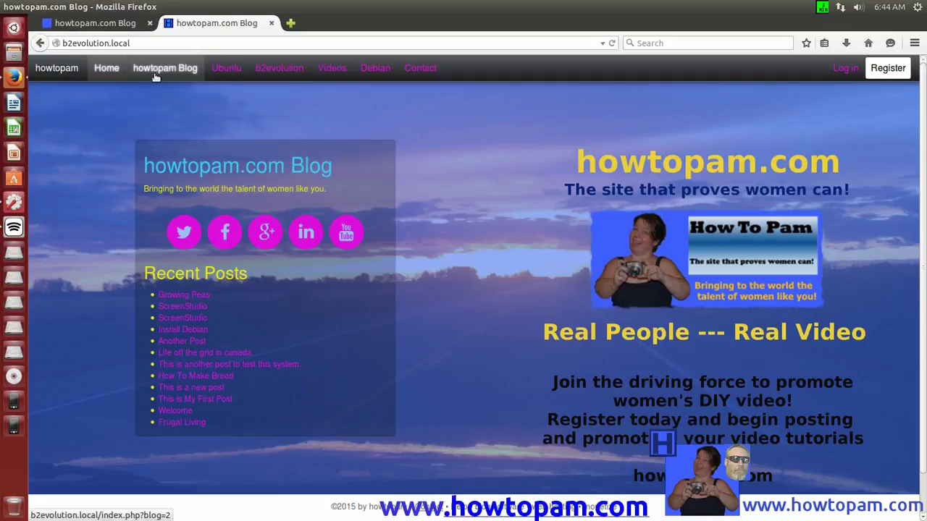
pyautogui.click(107, 23)
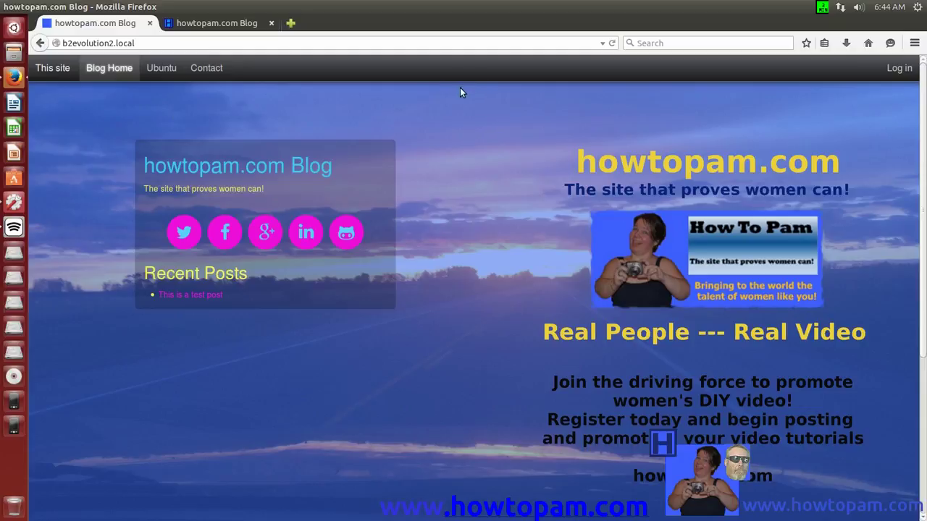
pyautogui.click(898, 71)
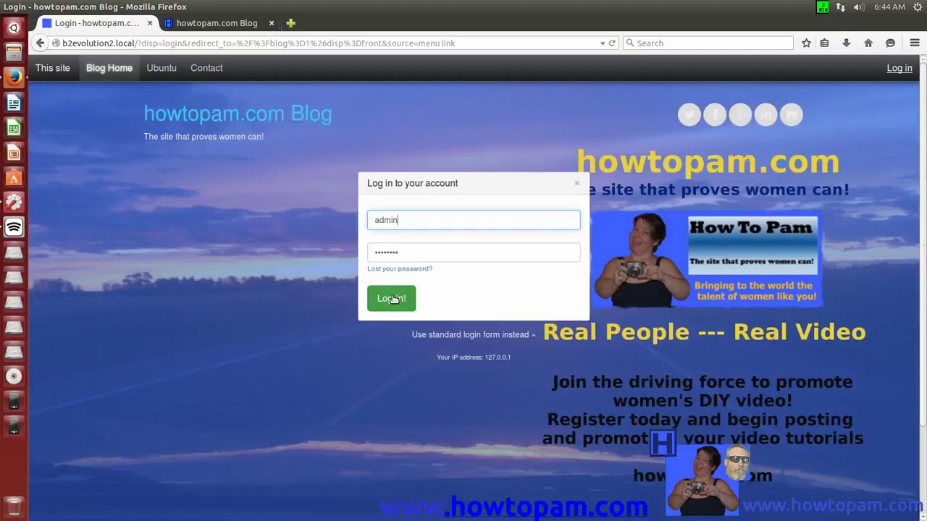
pyautogui.click(391, 298)
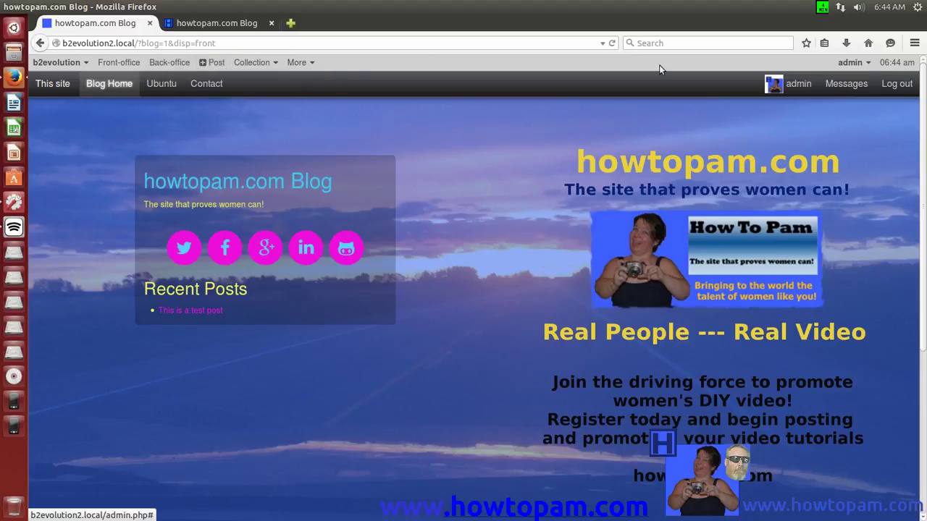
# - Open the Collection Dashboard of the b2evolution2.local blog in the back office
pyautogui.moveTo(250, 65)
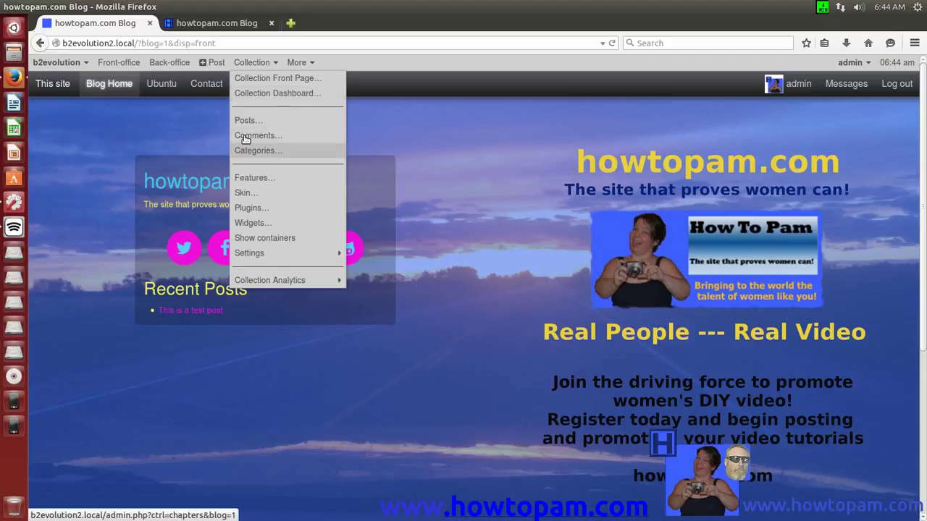
pyautogui.moveTo(253, 259)
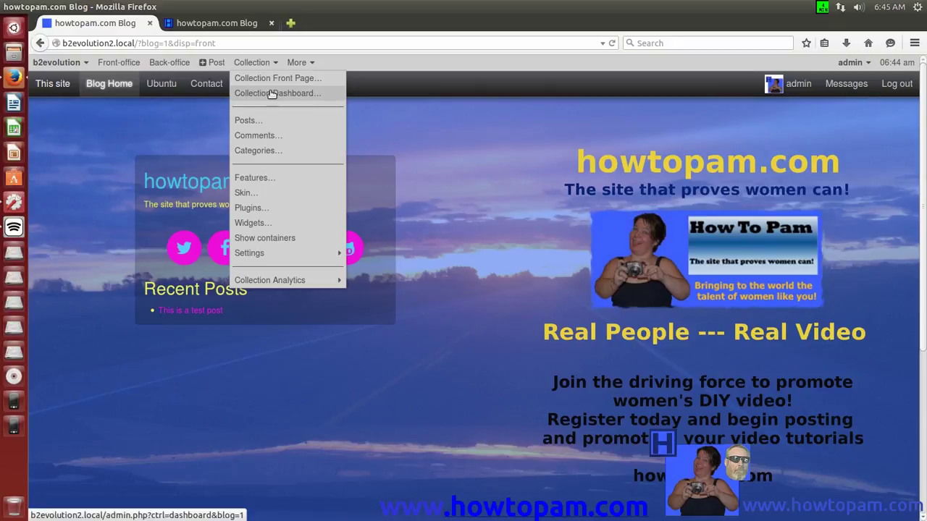
pyautogui.click(272, 94)
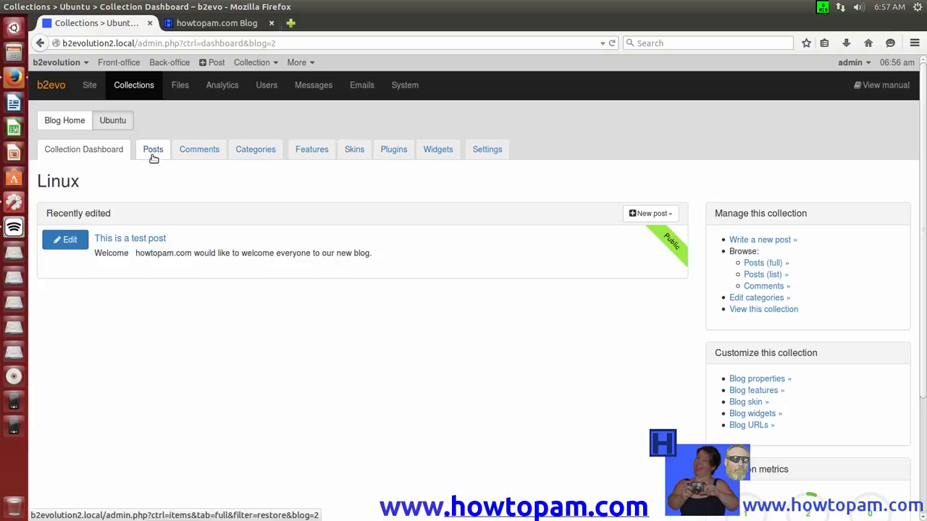
# - Delete the Ubuntu collection from the site's list of collections and check the public front page
pyautogui.click(89, 86)
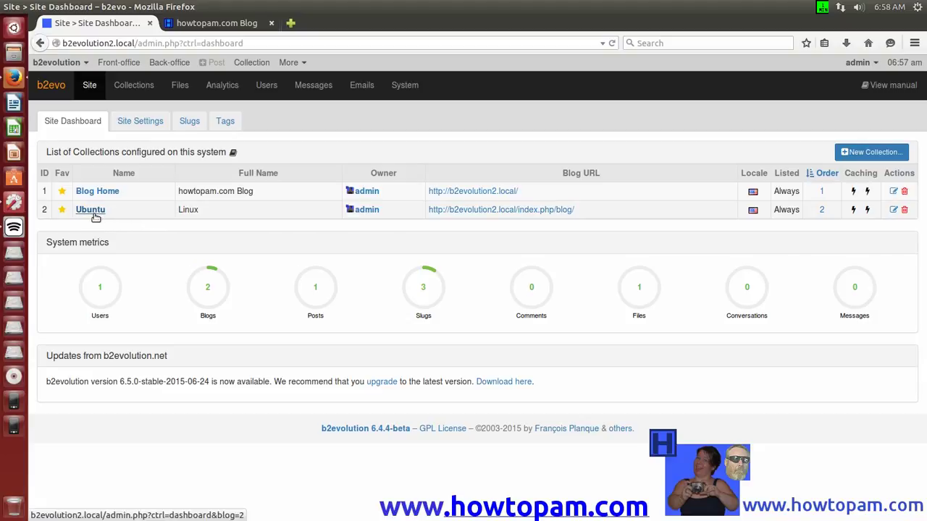
pyautogui.click(904, 209)
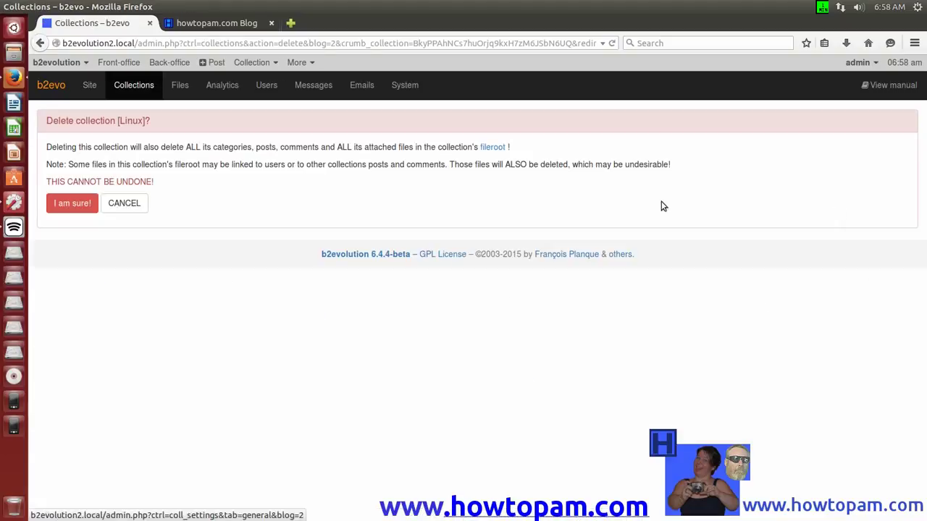
pyautogui.click(71, 204)
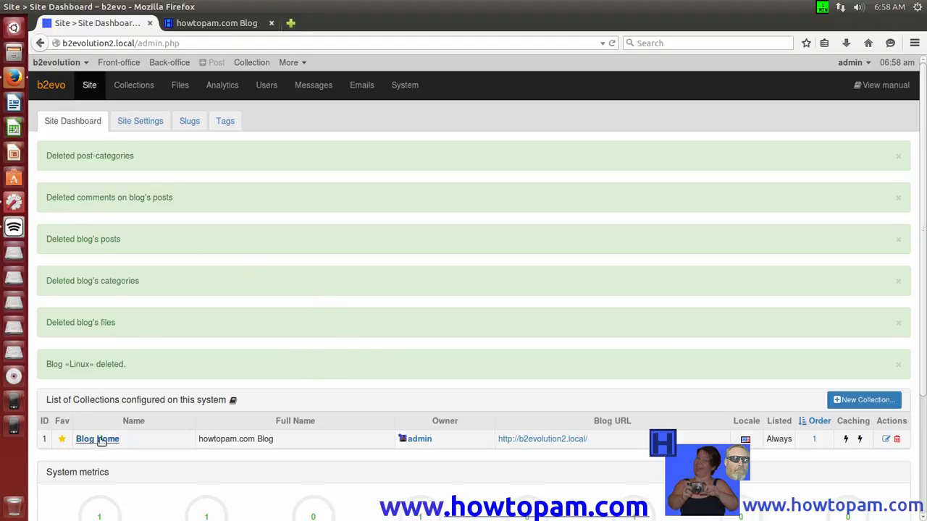
pyautogui.click(122, 63)
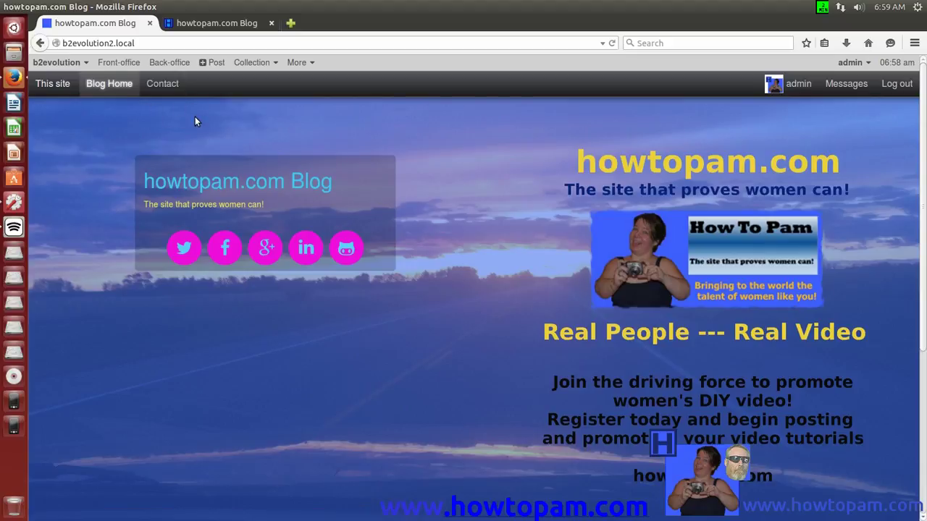
# - Return to the site dashboard and start a new Standard blog collection with the Bootstrap Blog skin
pyautogui.click(168, 63)
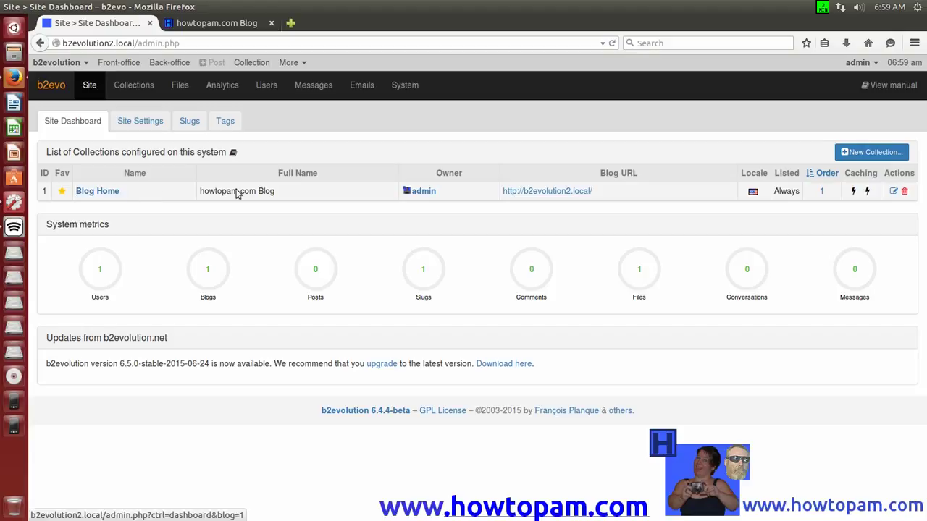
pyautogui.click(862, 153)
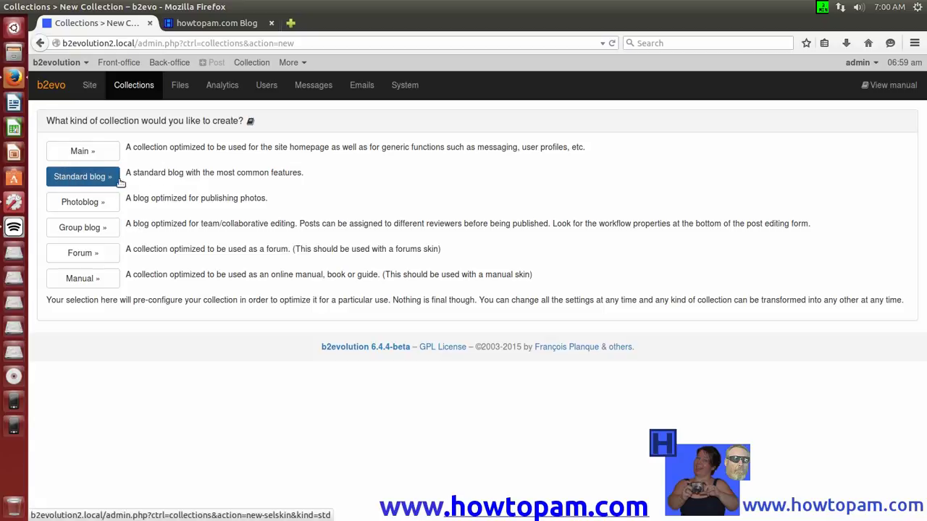
pyautogui.click(86, 178)
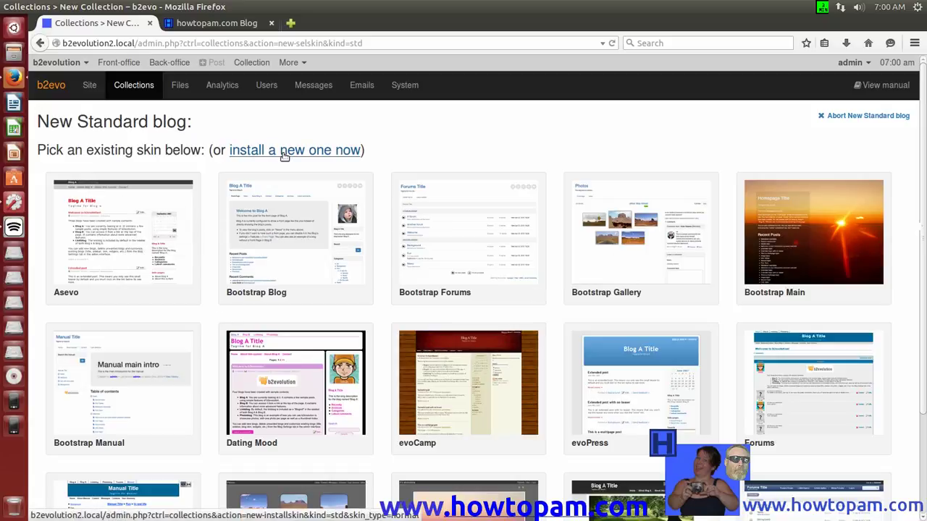
pyautogui.moveTo(925, 230); pyautogui.dragTo(923, 266)
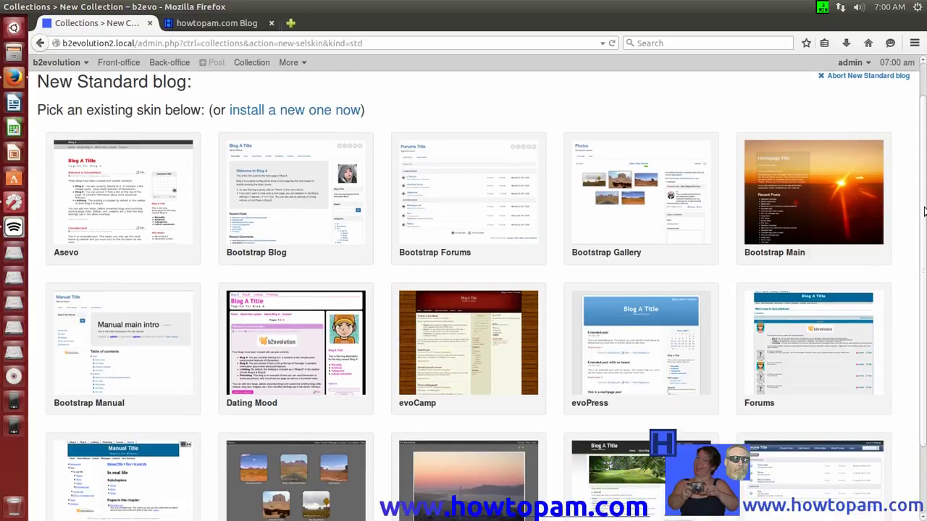
pyautogui.scroll(-1, 925, 211)
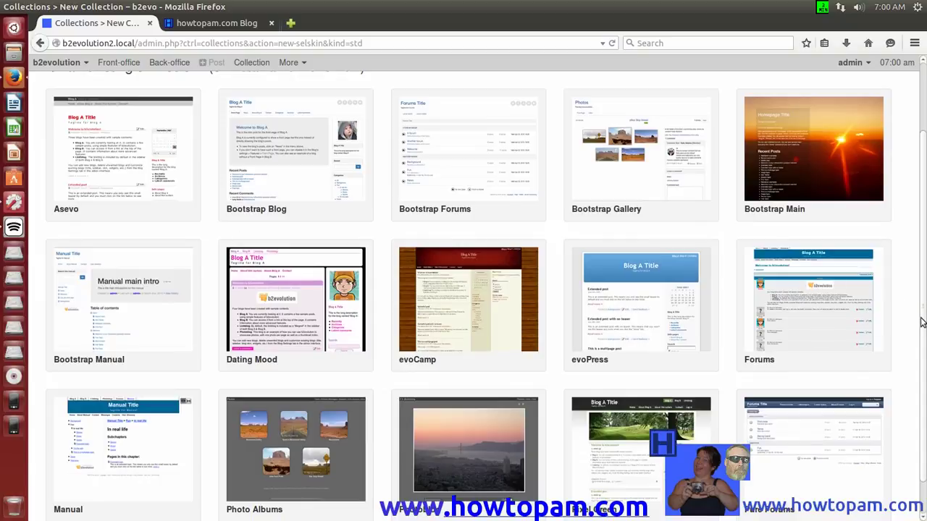
pyautogui.scroll(2, 920, 322)
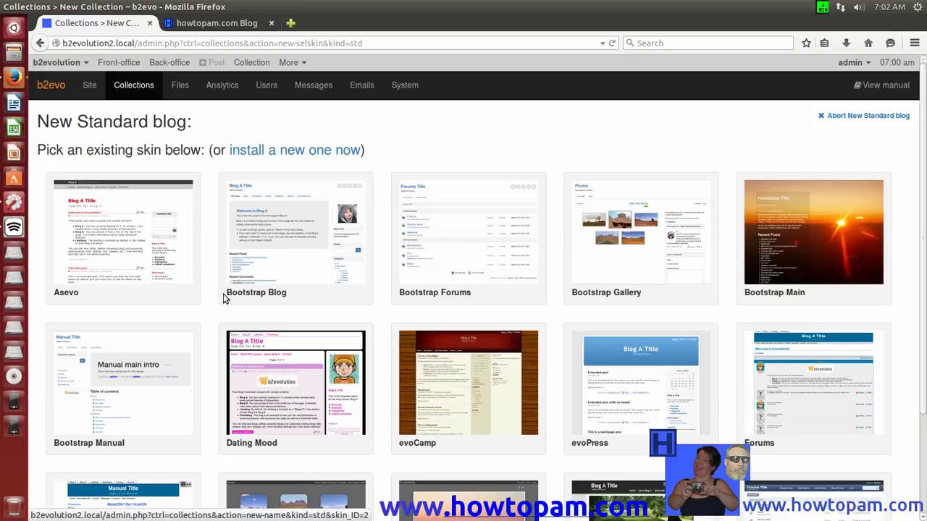
pyautogui.click(287, 247)
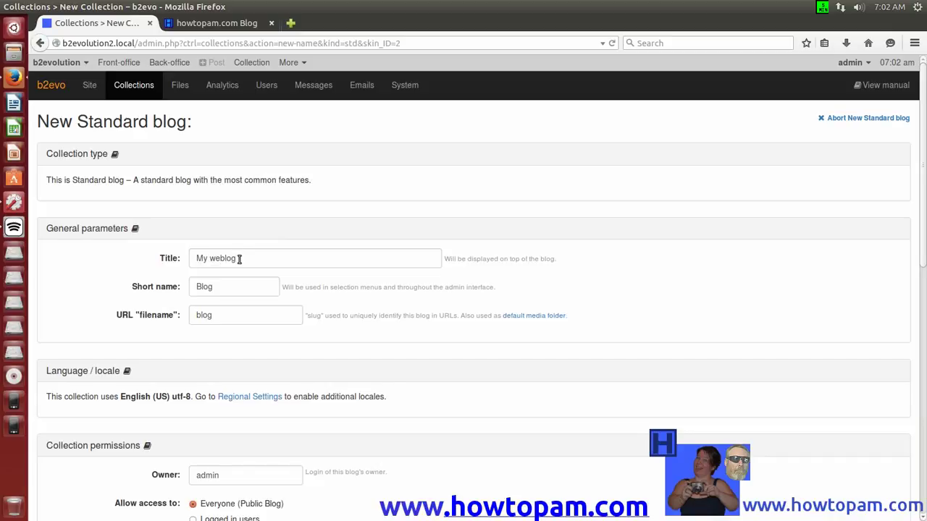
# - Set the new blog's title to "Linux is Great", its short name to "Linux" and its URL filename to "linux"
pyautogui.moveTo(240, 259); pyautogui.dragTo(192, 258)
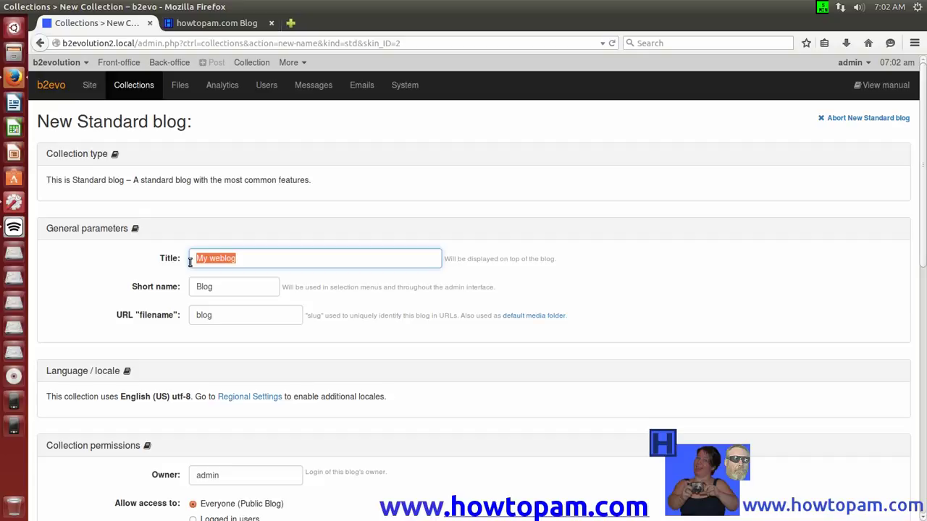
pyautogui.write('Linux is')
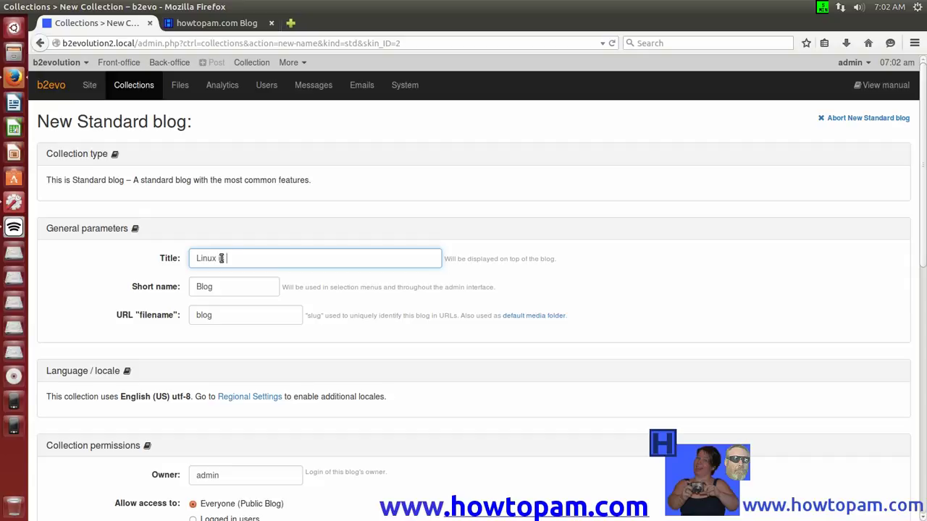
pyautogui.write('reat')
pyautogui.click(214, 287)
pyautogui.moveTo(214, 287); pyautogui.dragTo(188, 287)
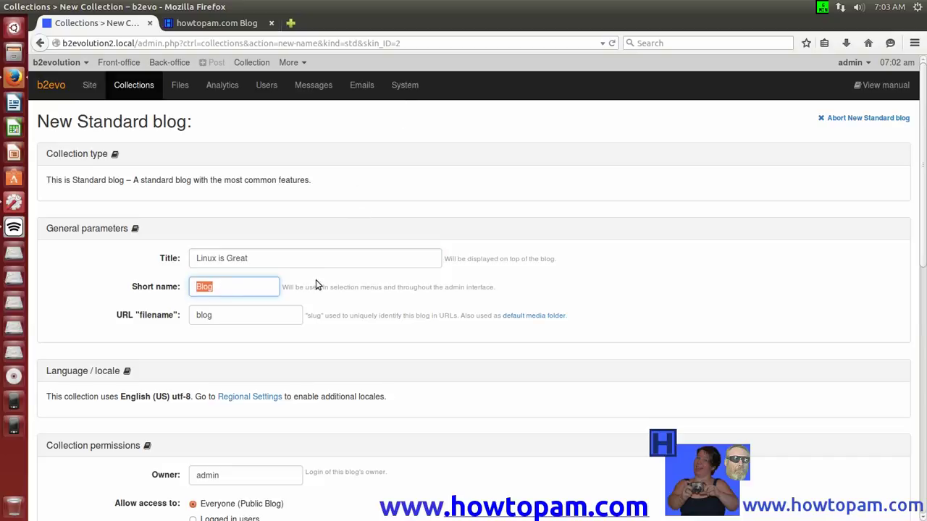
pyautogui.write('Linux')
pyautogui.moveTo(214, 315); pyautogui.dragTo(194, 315)
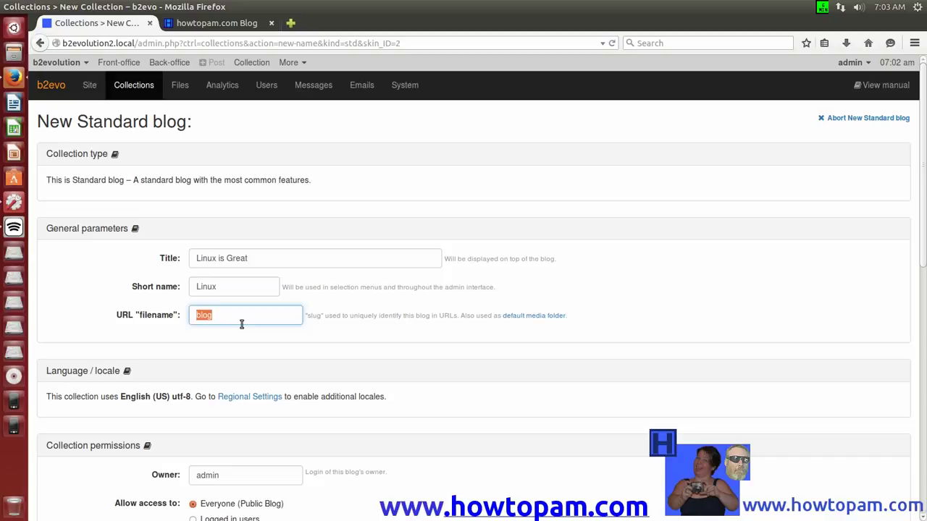
pyautogui.press('BackSpace')
# - Set the new blog's tagline to "I Love Linux", leaving the permission and collection list options at their defaults
pyautogui.moveTo(924, 254); pyautogui.dragTo(923, 317)
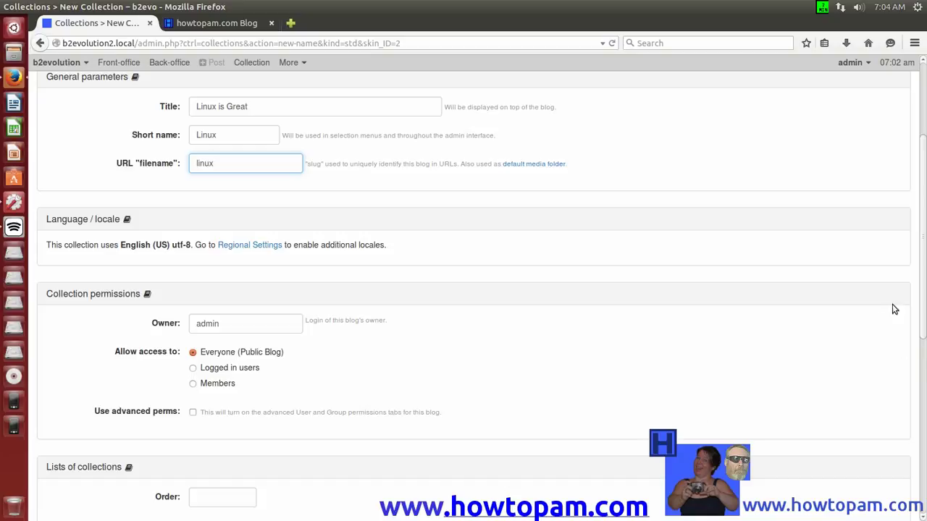
pyautogui.moveTo(924, 301); pyautogui.dragTo(900, 416)
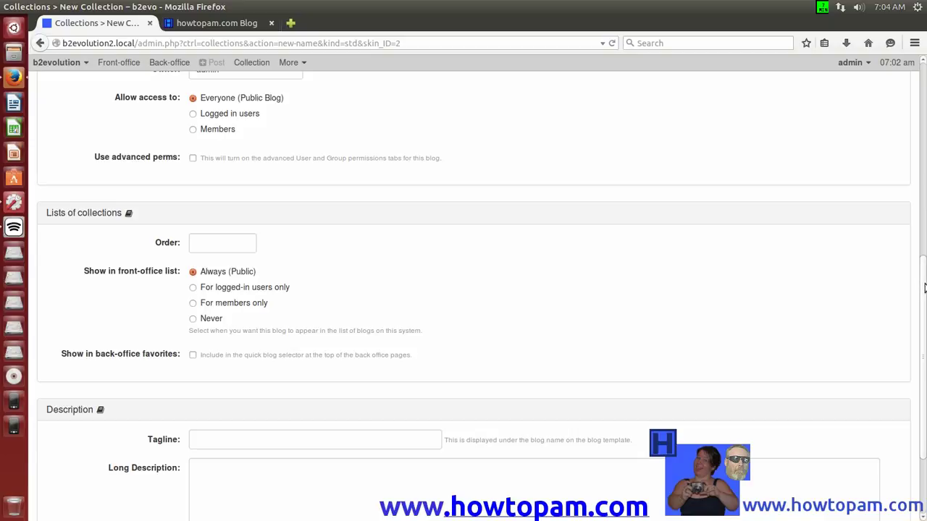
pyautogui.scroll(-3, 924, 288)
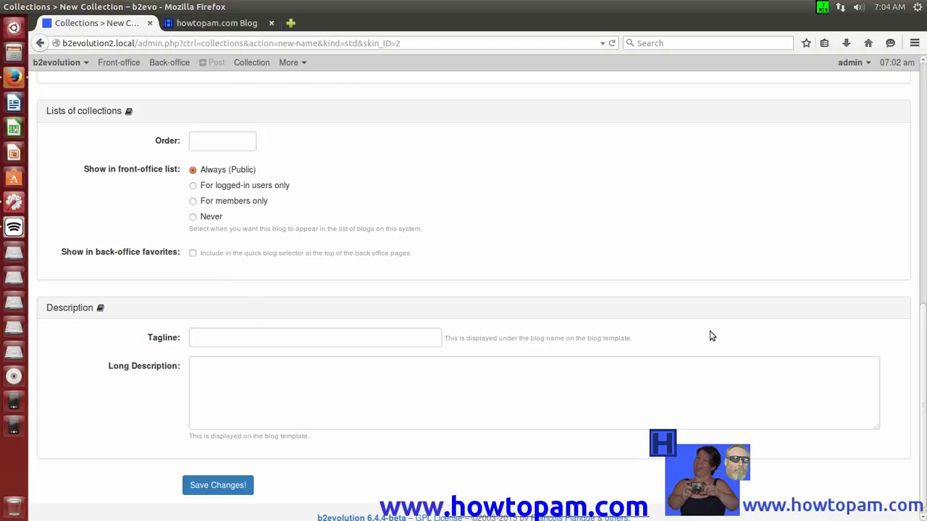
pyautogui.moveTo(922, 315); pyautogui.dragTo(924, 249)
pyautogui.scroll(5, 924, 248)
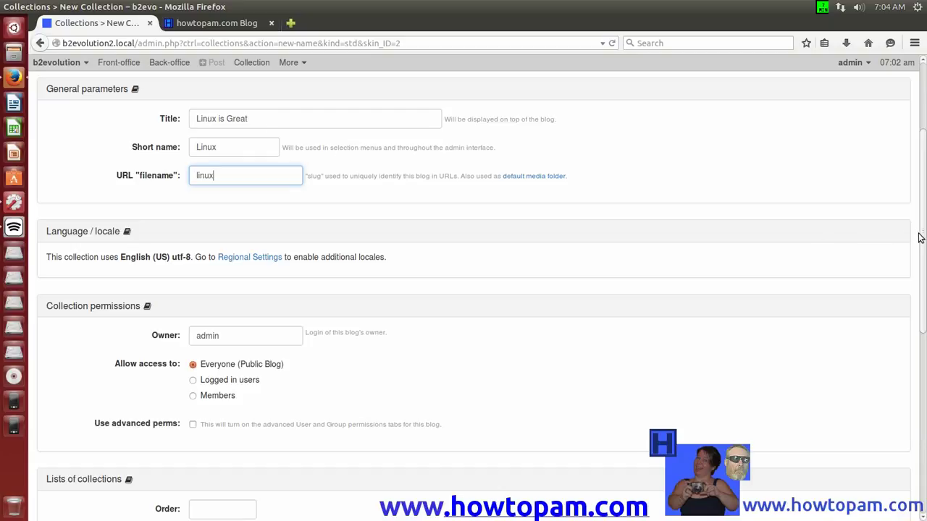
pyautogui.scroll(-8, 923, 268)
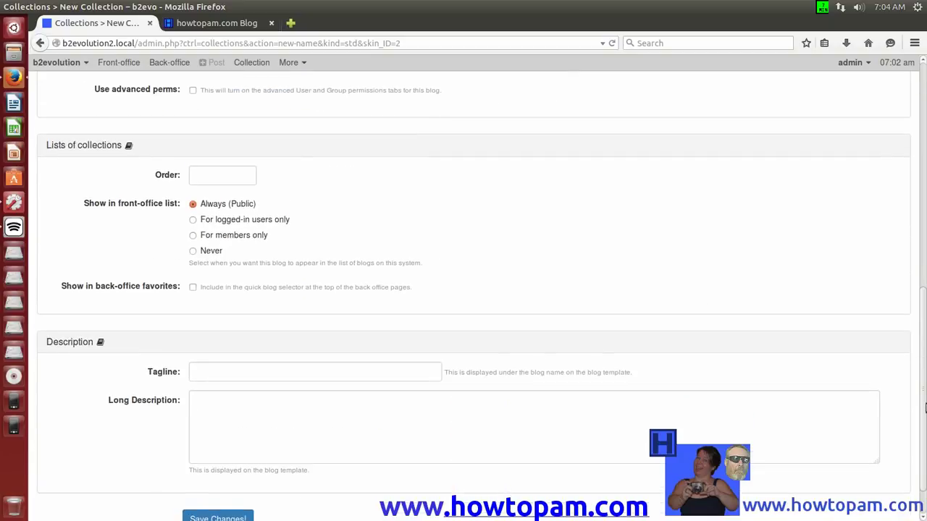
pyautogui.click(207, 362)
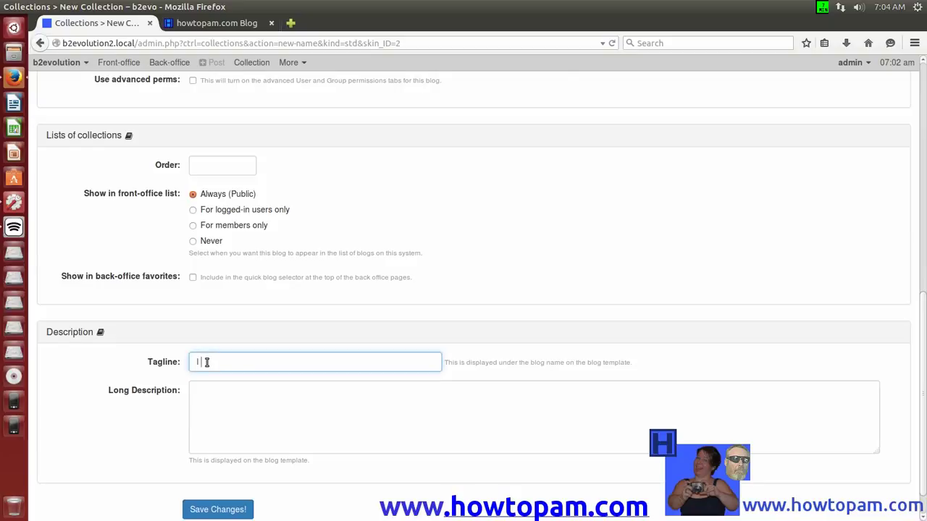
pyautogui.write('I Love Linux')
# - Enter "Linux is the open source blog software on the market." as the long description and save the new blog
pyautogui.click(261, 426)
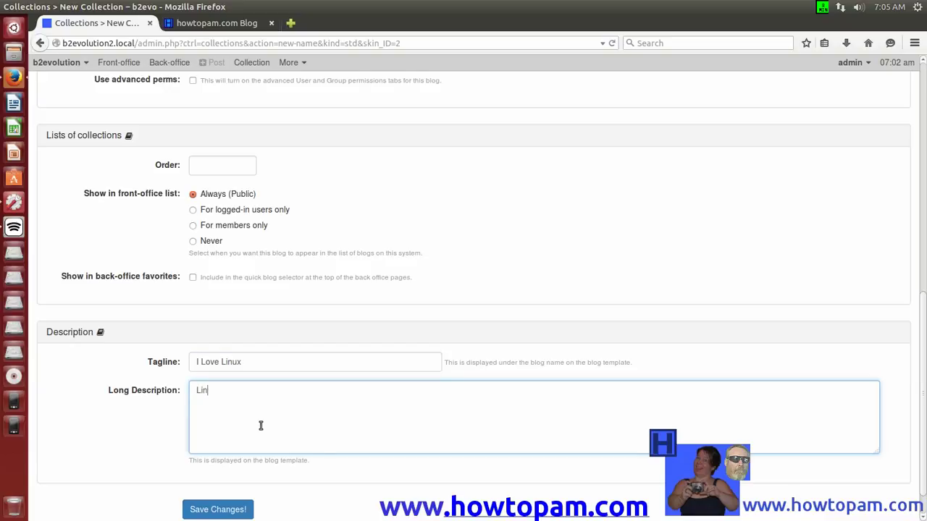
pyautogui.write('Linux is the open source blog s')
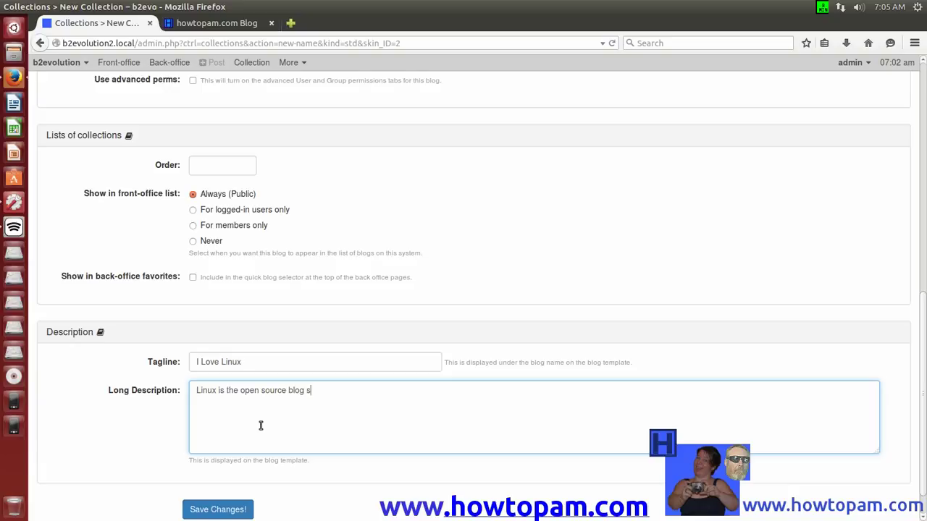
pyautogui.write('ware on the market.')
pyautogui.click(218, 510)
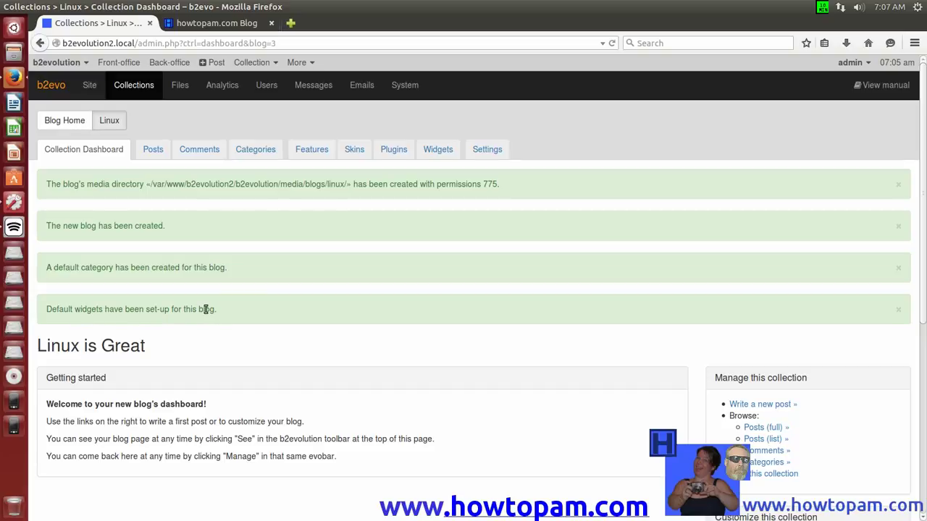
# - Dismiss the creation notices on the new Linux blog's dashboard
pyautogui.click(898, 310)
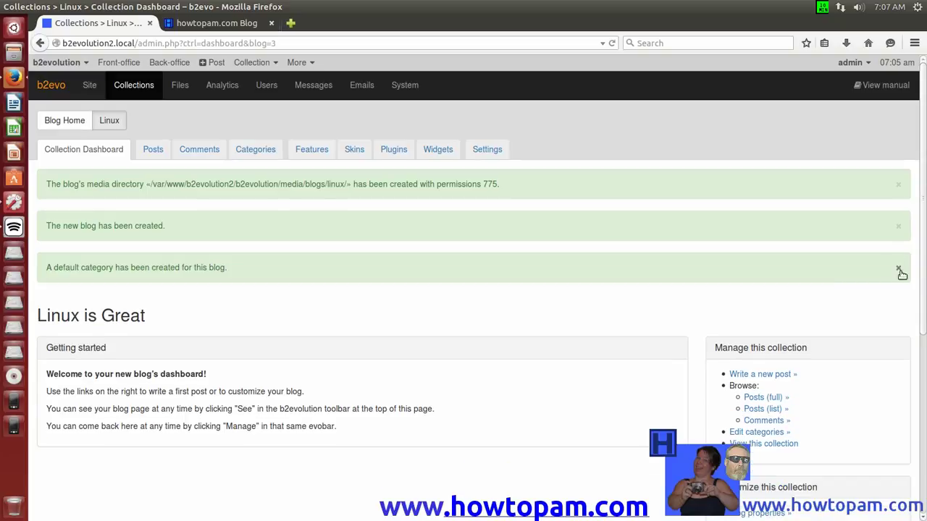
pyautogui.click(899, 268)
pyautogui.click(898, 227)
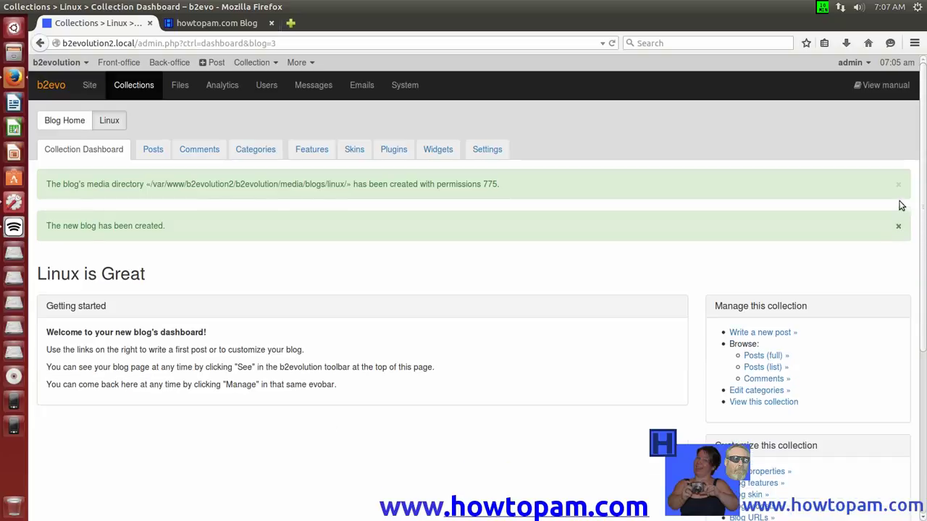
pyautogui.click(898, 184)
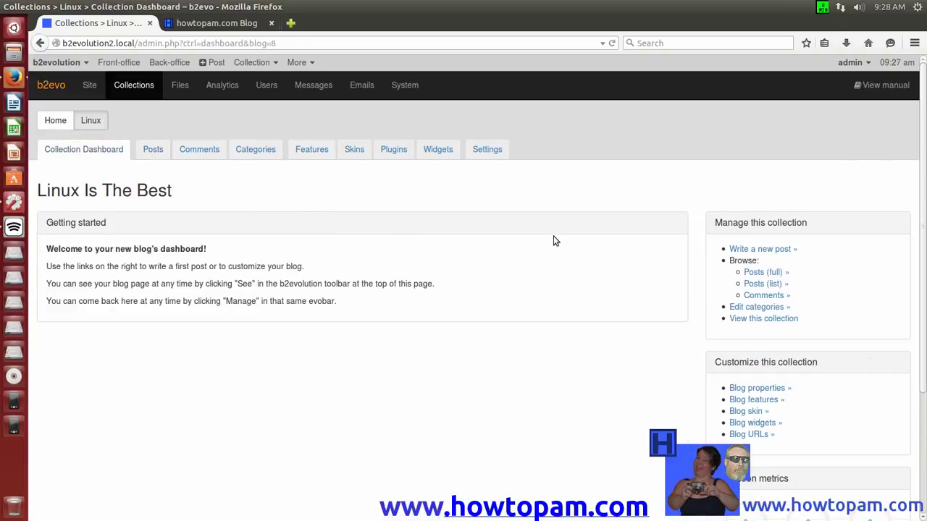
# - Start a new post in the Linux blog and title it "I Love Linux"
pyautogui.click(764, 250)
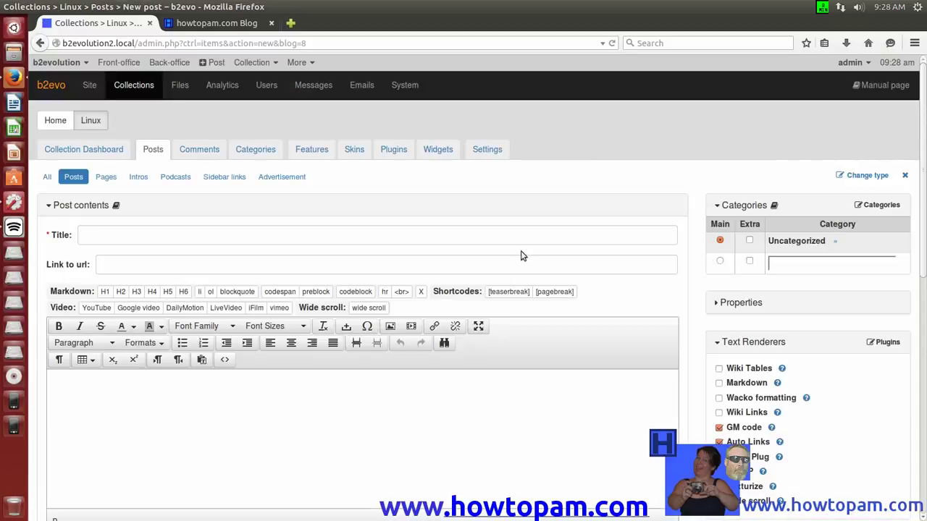
pyautogui.click(264, 244)
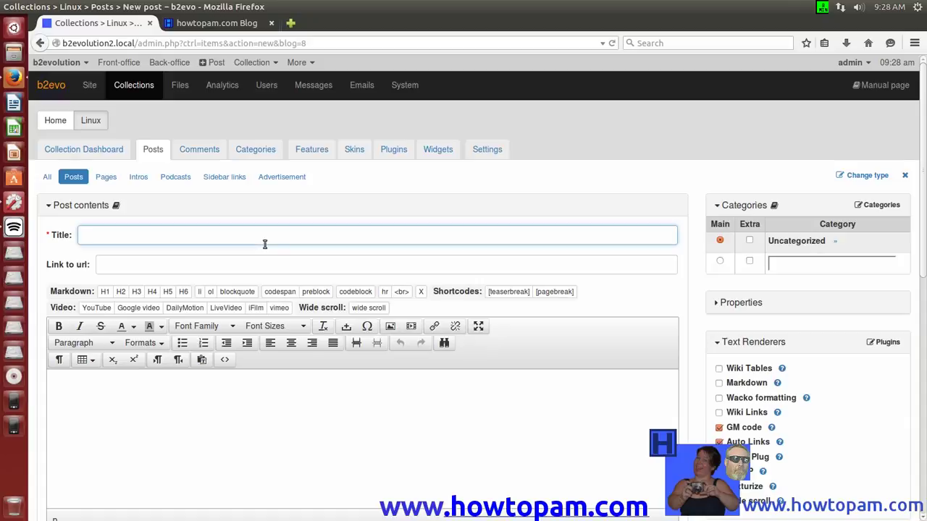
pyautogui.write('I Love Linux')
# - Set the first line of the post body to centre alignment with 24pt Tahoma text
pyautogui.click(806, 316)
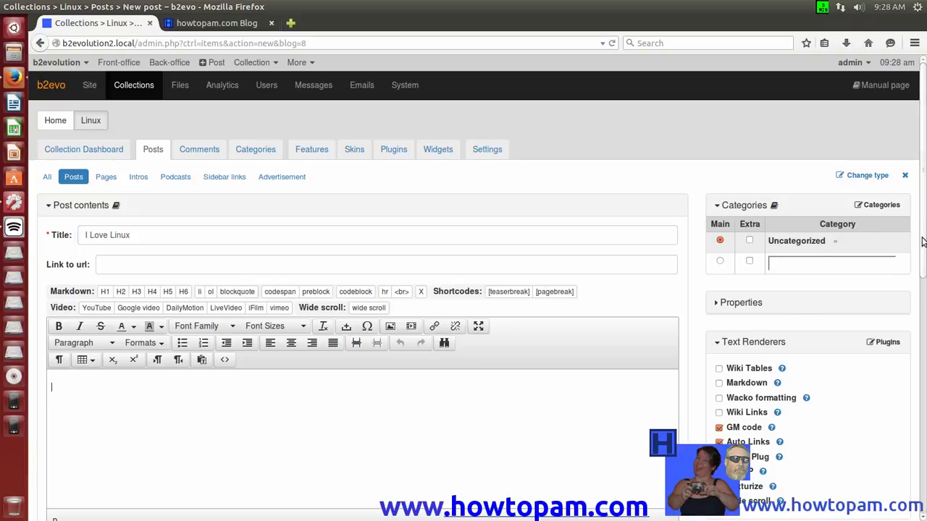
pyautogui.scroll(-2, 924, 246)
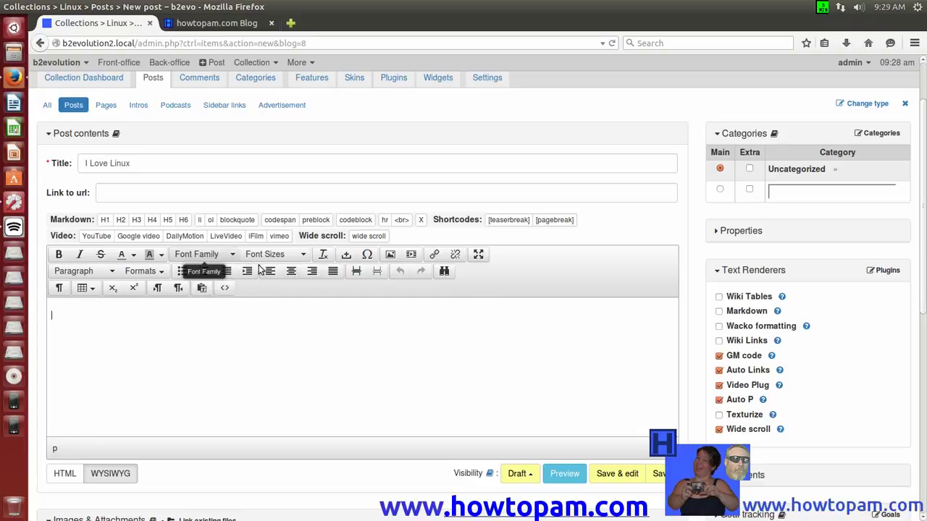
pyautogui.click(312, 274)
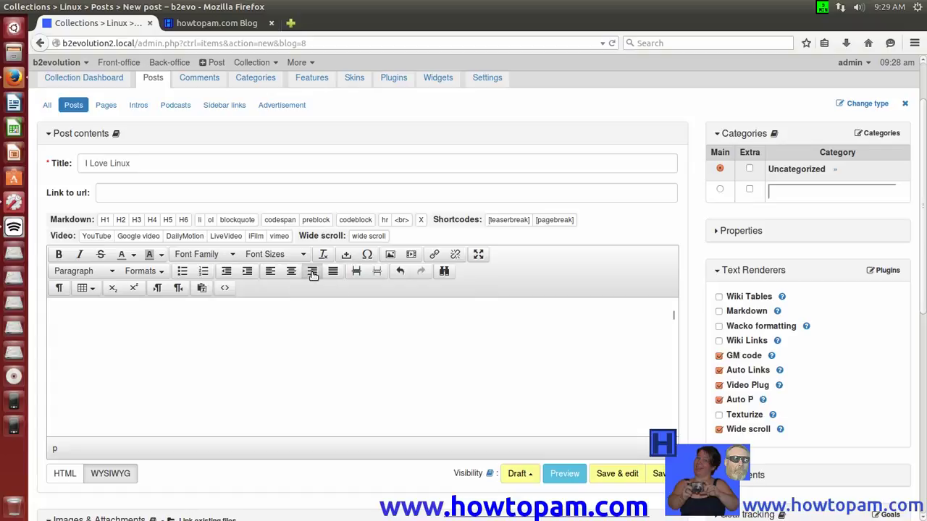
pyautogui.click(292, 272)
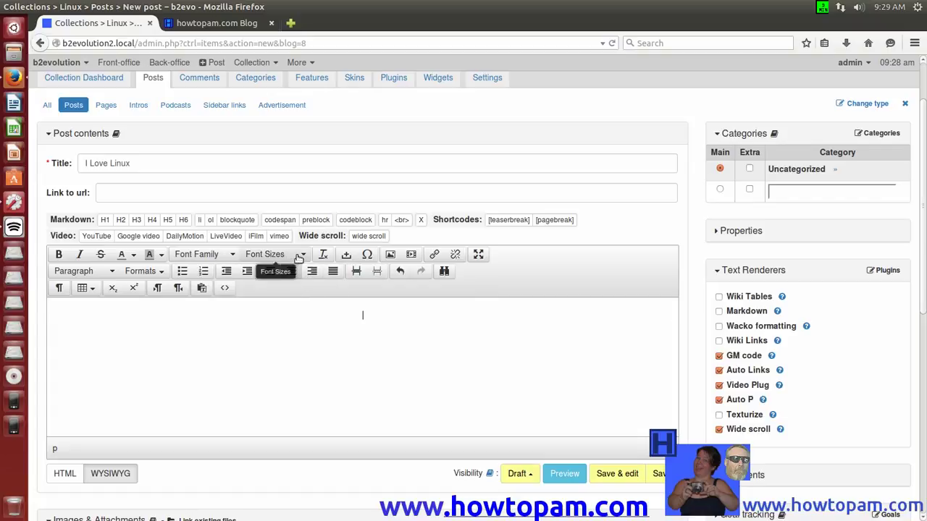
pyautogui.click(301, 255)
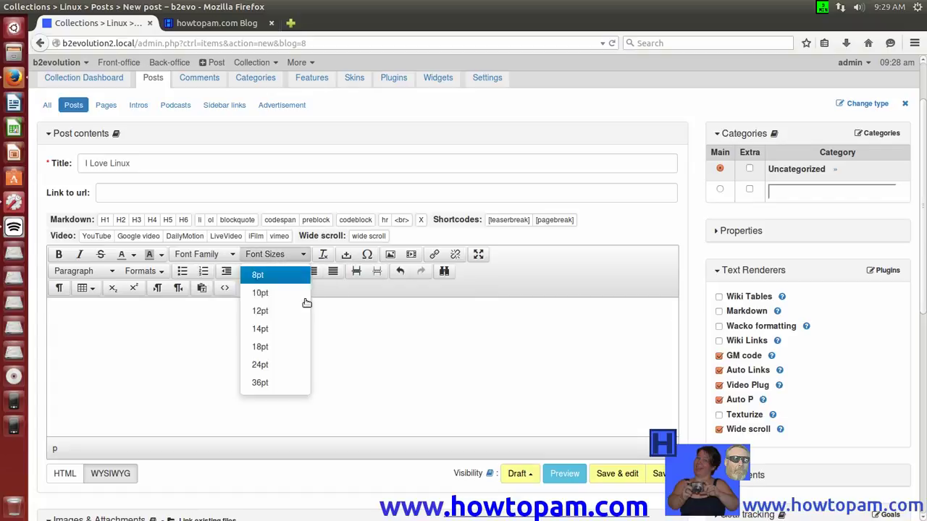
pyautogui.click(269, 363)
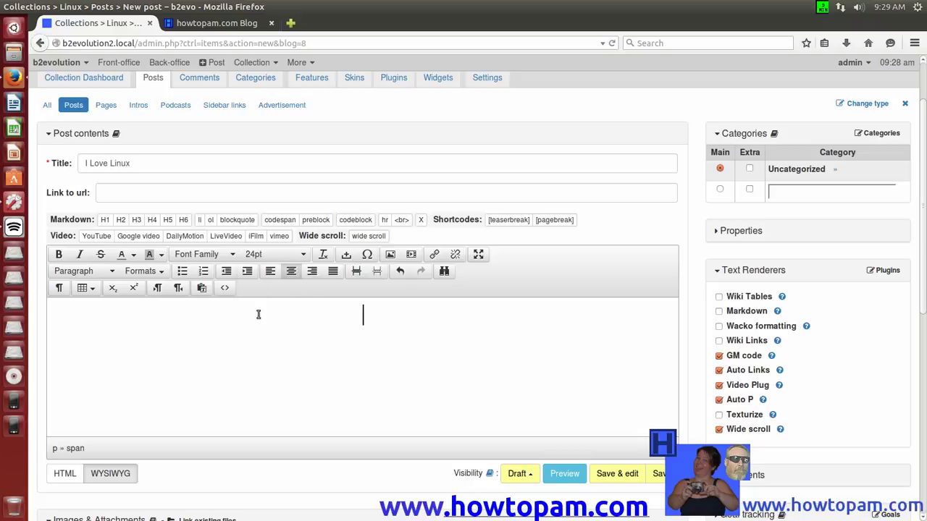
pyautogui.click(234, 256)
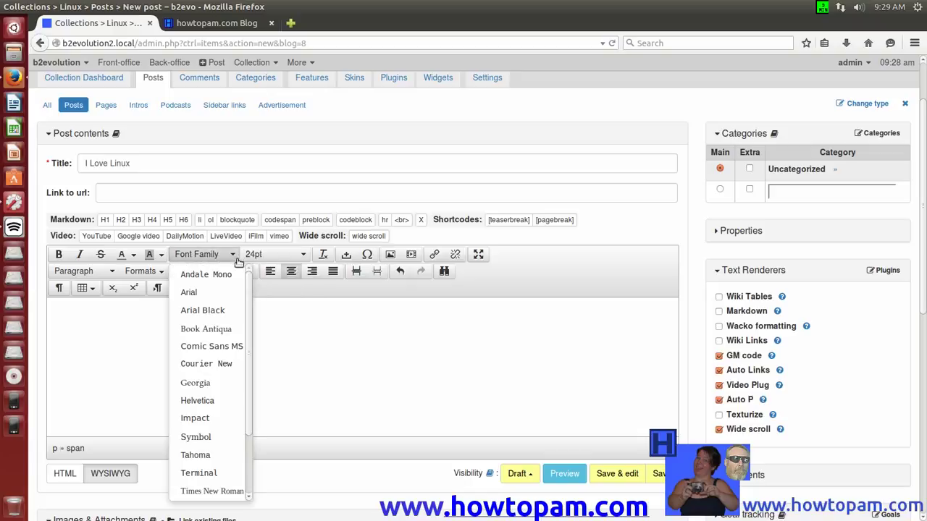
pyautogui.click(205, 457)
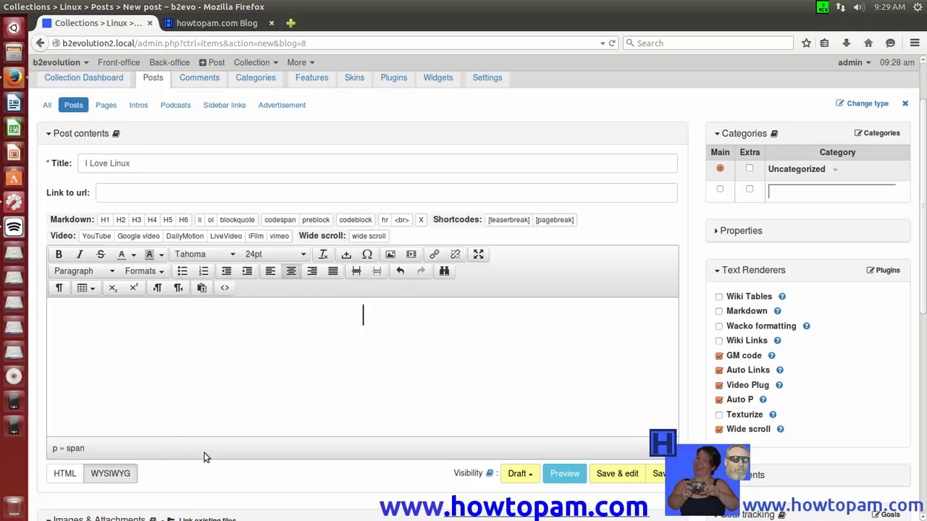
# - Write the heading "I Love Linux" in magenta on the first line of the post body
pyautogui.click(134, 258)
pyautogui.click(122, 310)
pyautogui.write('I Love Linux')
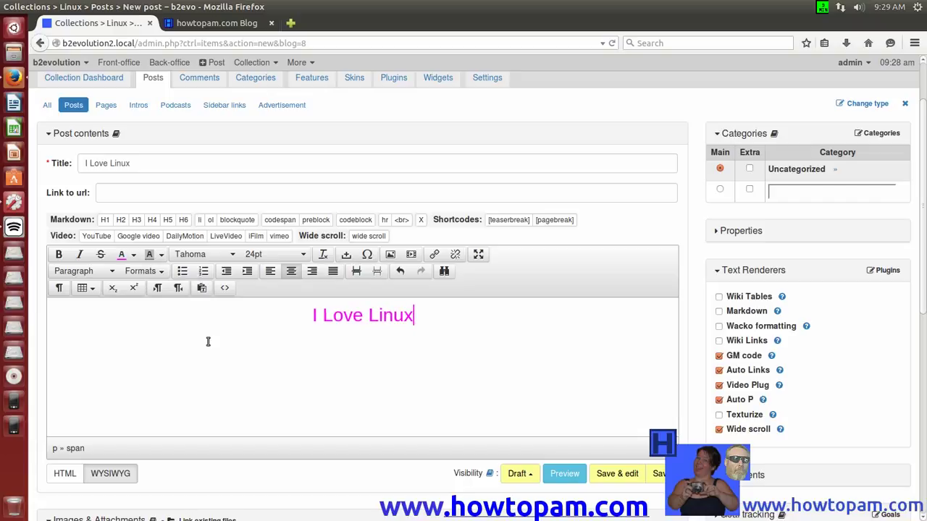
# - Begin a new left-aligned line below the heading with 14pt dark grey text
pyautogui.press('Return')
pyautogui.click(273, 271)
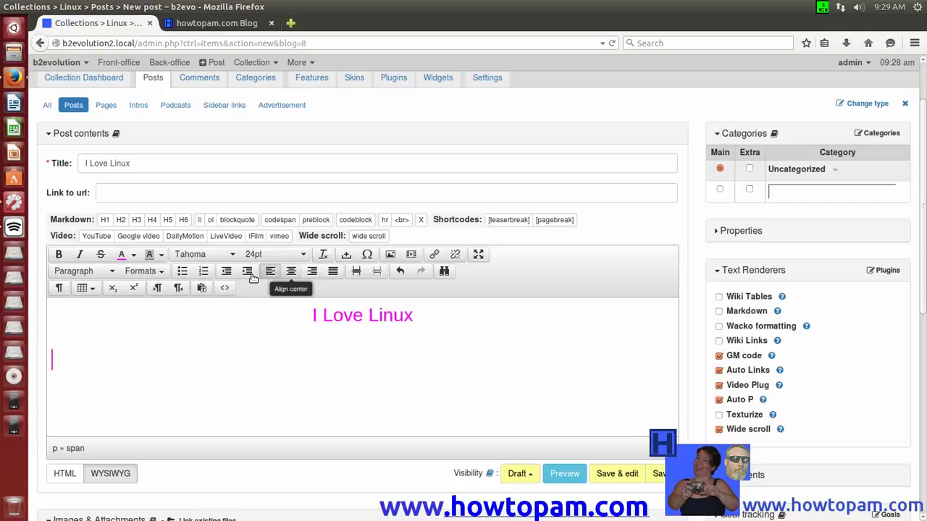
pyautogui.click(304, 255)
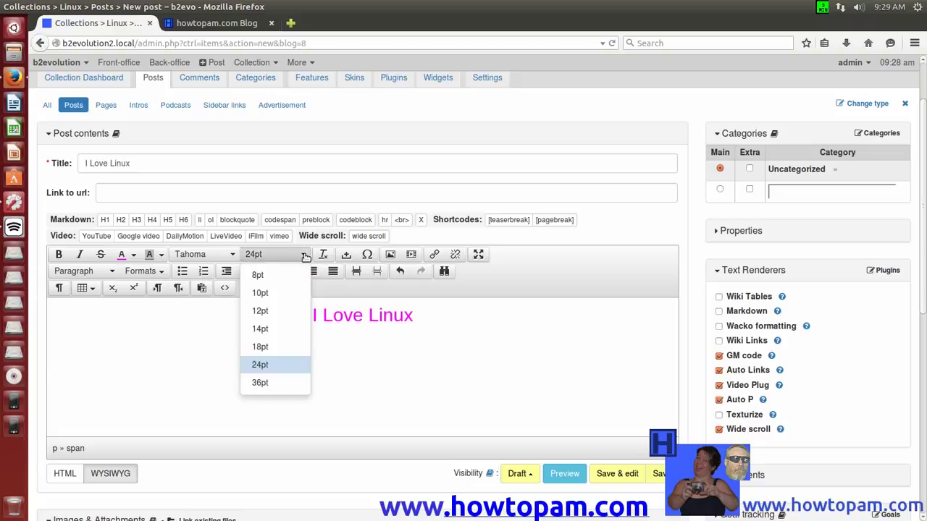
pyautogui.click(261, 329)
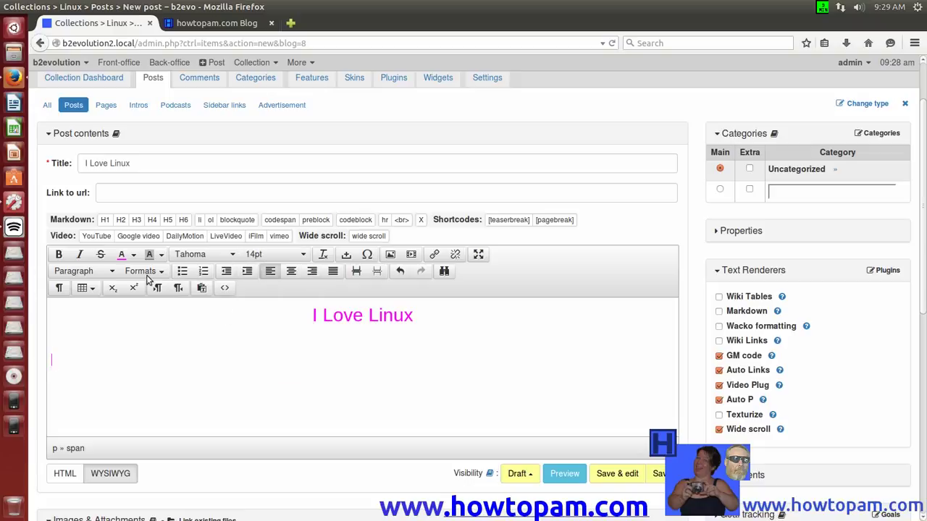
pyautogui.click(132, 255)
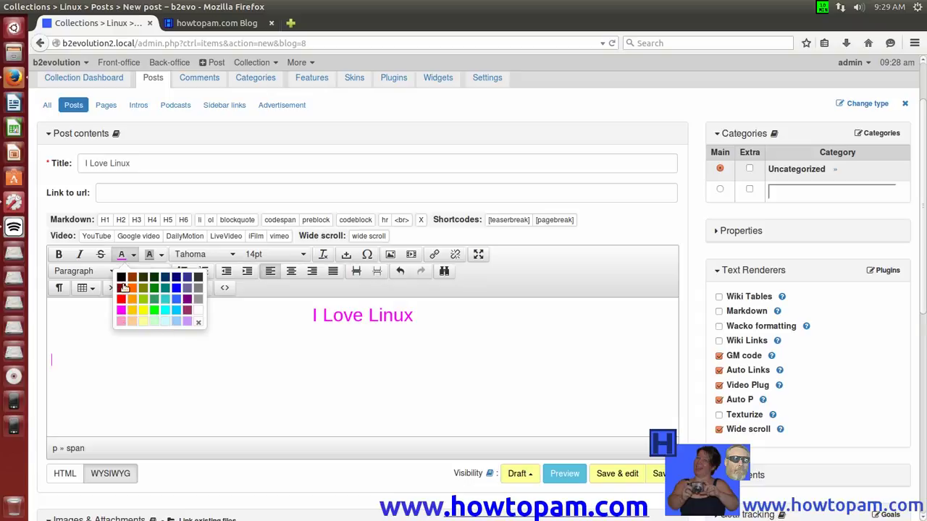
pyautogui.click(198, 279)
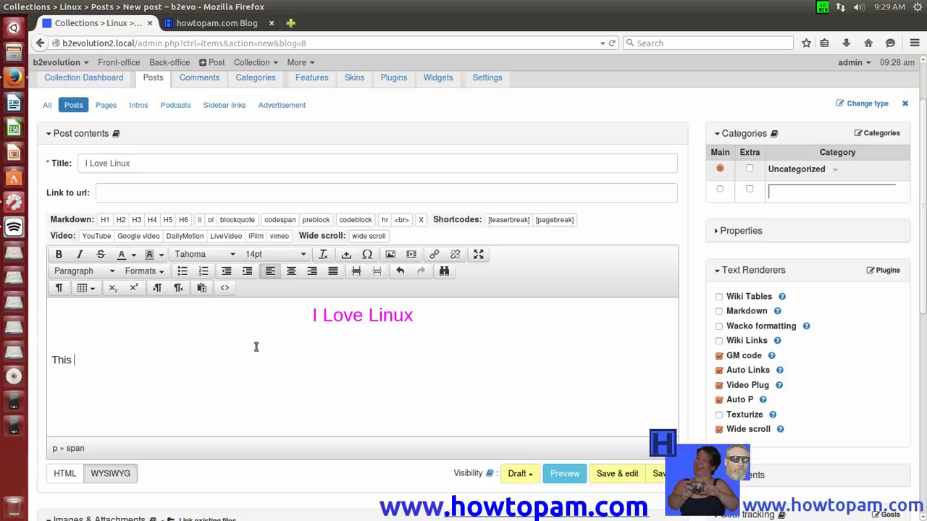
# - Write "This is why I love Linux." as the body text under the heading
pyautogui.write('s wh')
pyautogui.write('y I lo')
pyautogui.write('vwe')
pyautogui.write('Linux.')
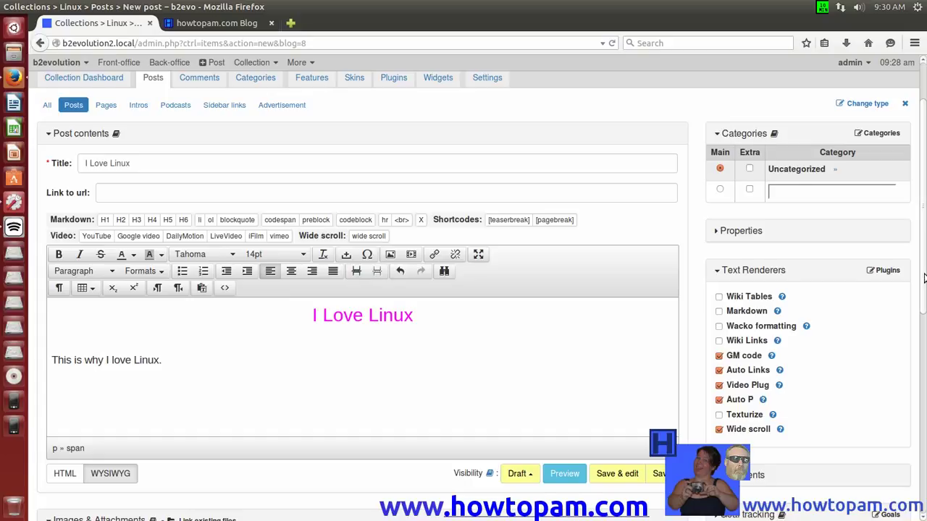
# - Save the post so that files can be uploaded to it, and dismiss the notices
pyautogui.scroll(-2, 923, 302)
pyautogui.scroll(-3, 924, 302)
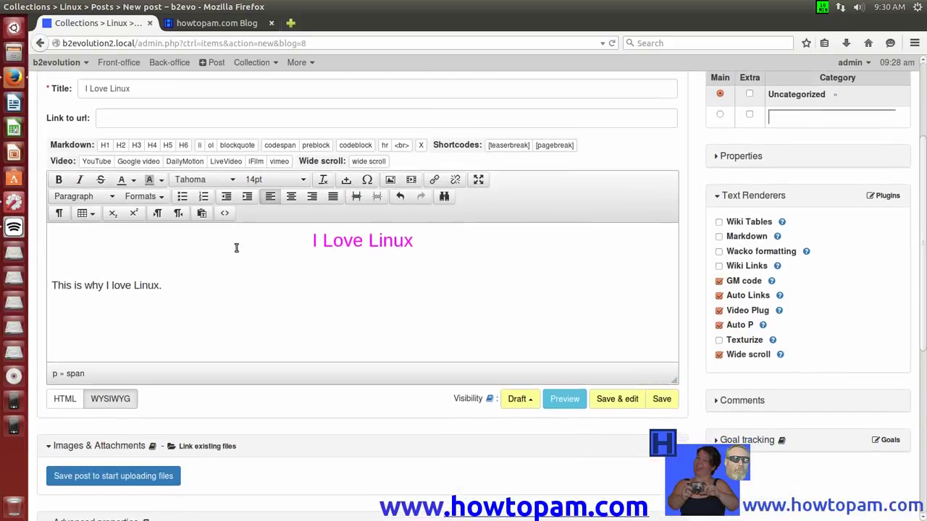
pyautogui.click(145, 477)
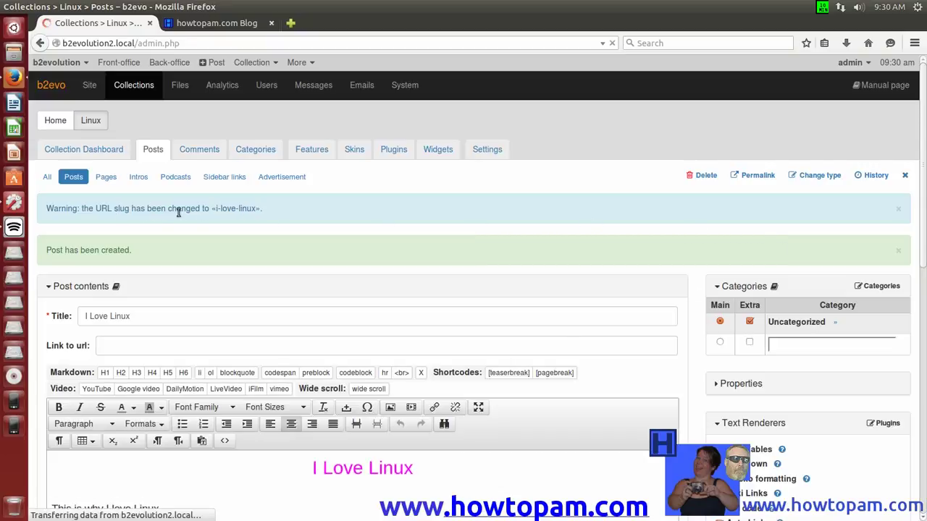
pyautogui.click(898, 210)
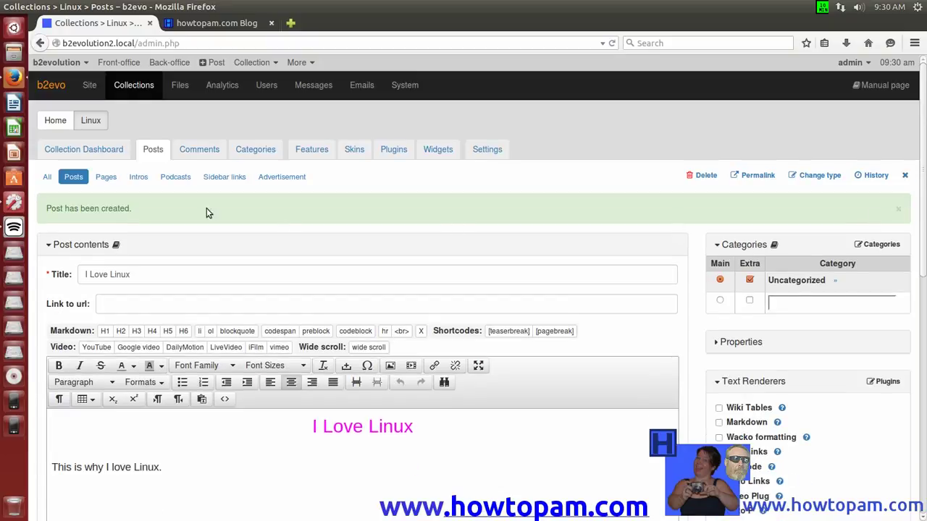
pyautogui.click(899, 209)
# - Place the insertion point after the body sentence, open linking of existing files for the post, and dismiss the dialog's notices
pyautogui.moveTo(924, 205); pyautogui.dragTo(924, 297)
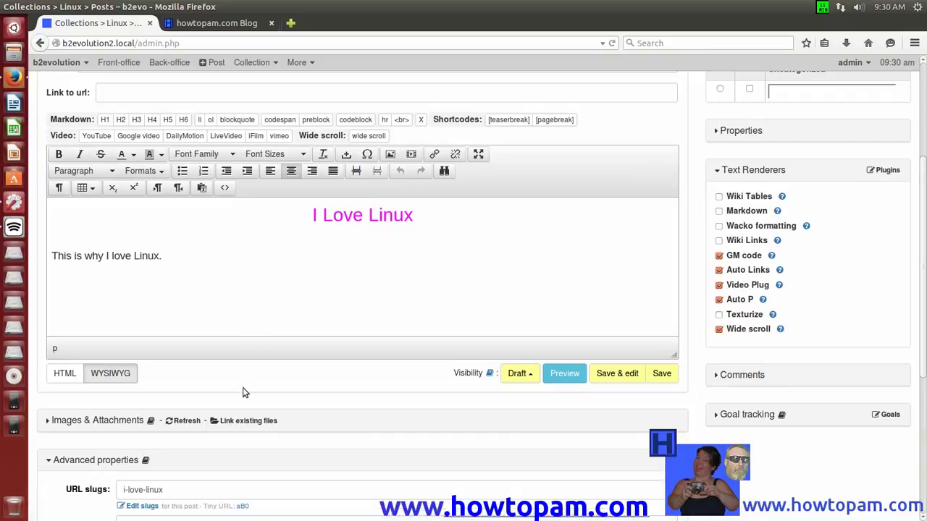
pyautogui.click(177, 267)
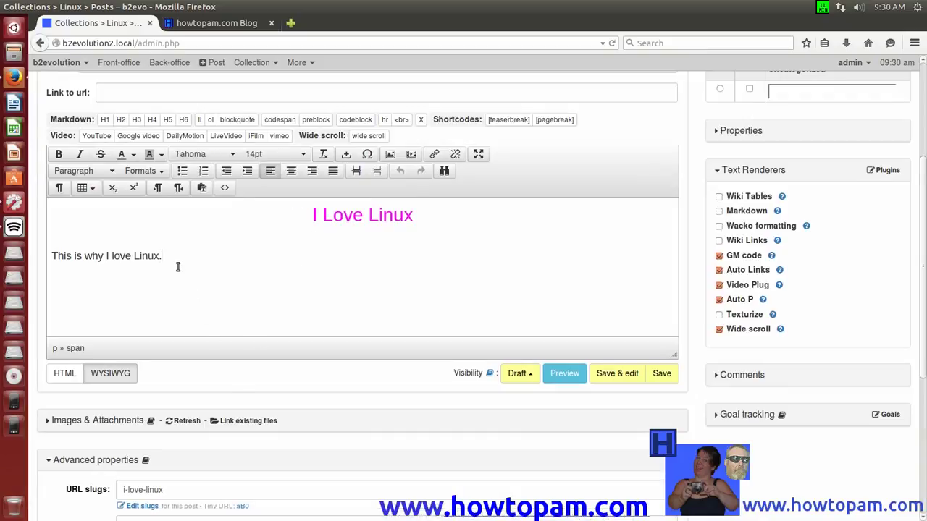
pyautogui.click(226, 422)
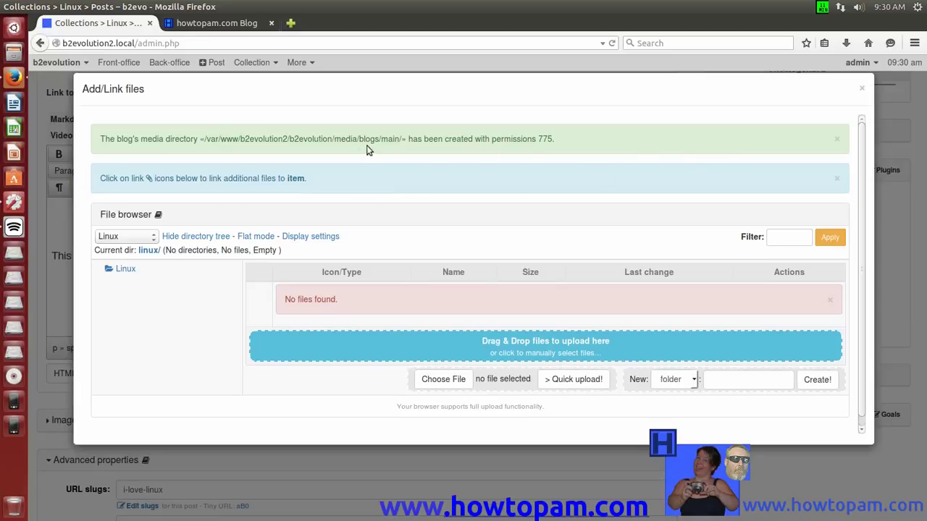
pyautogui.click(836, 139)
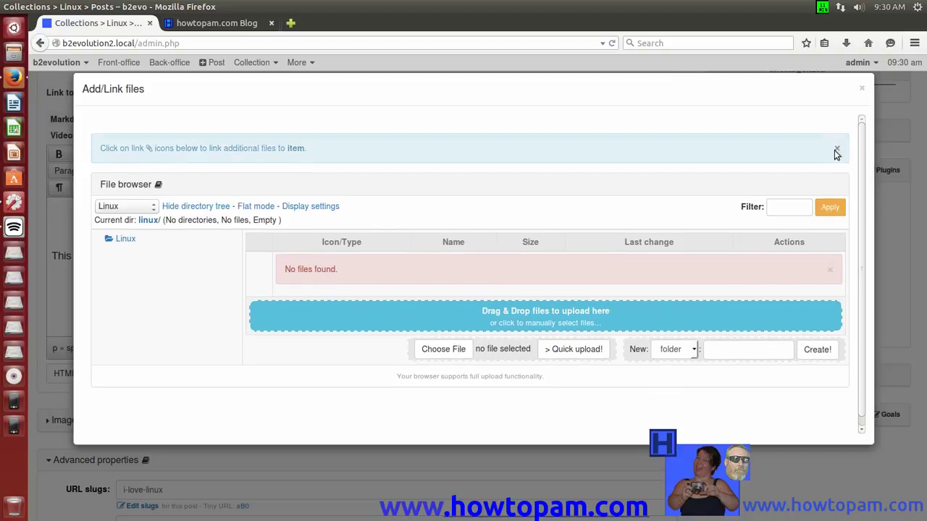
pyautogui.click(836, 151)
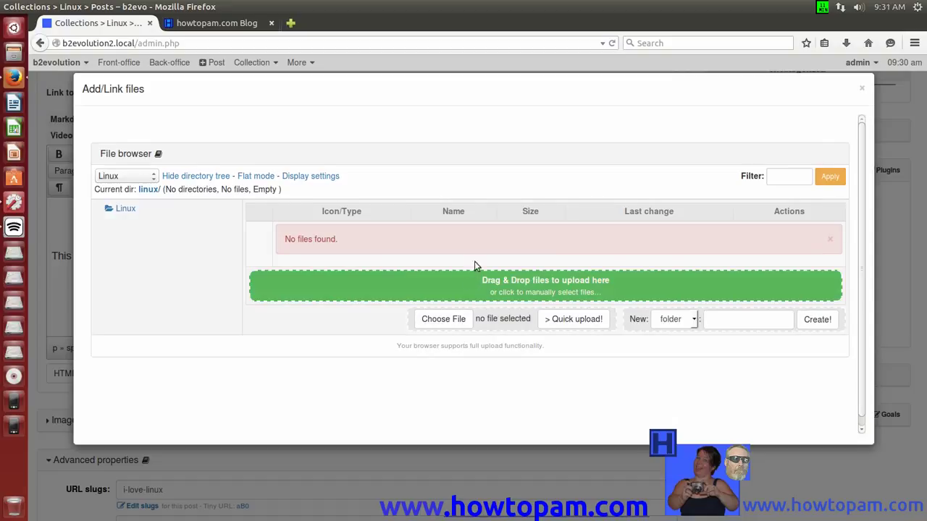
# - Upload ss.png from the Pictures folder to the Linux collection's media directory
pyautogui.click(521, 287)
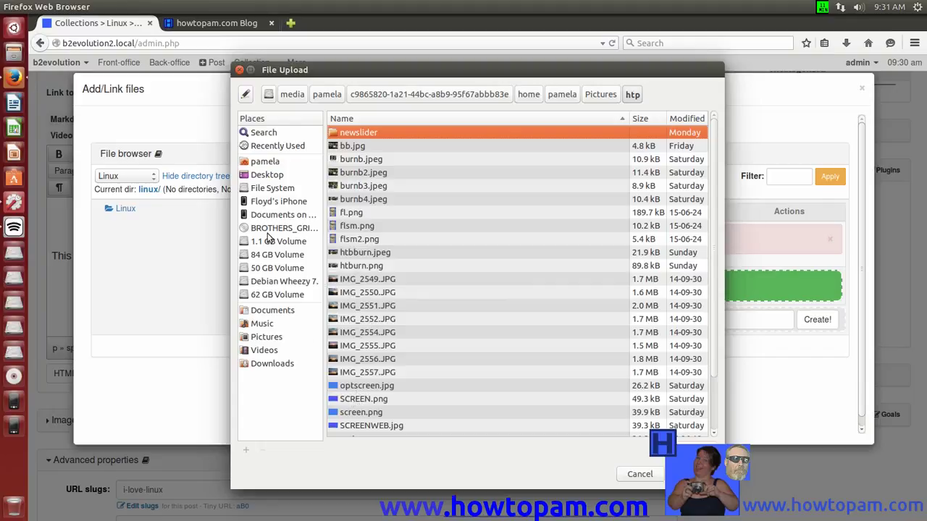
pyautogui.click(278, 339)
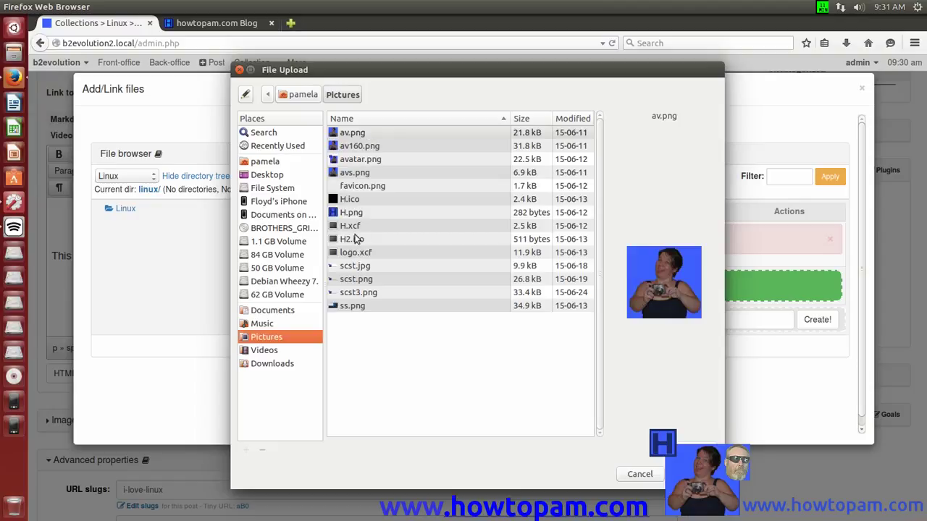
pyautogui.click(355, 305)
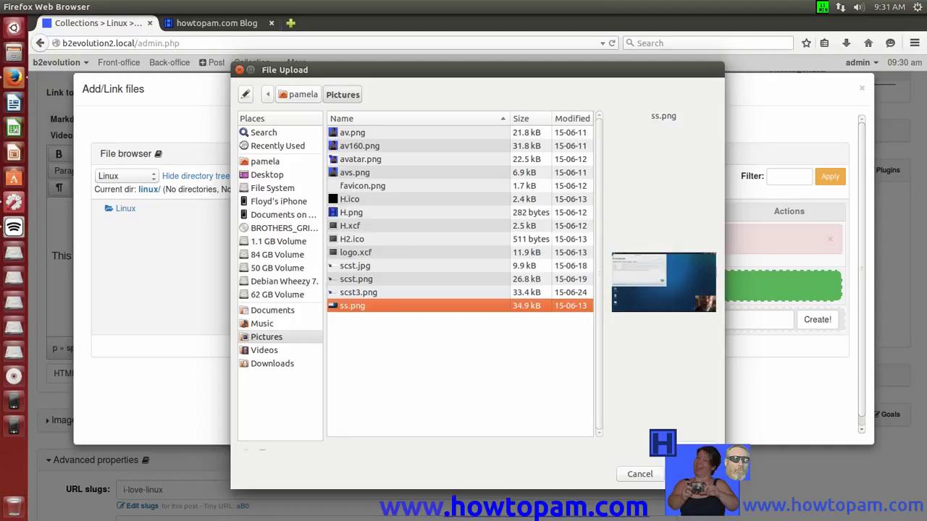
pyautogui.press('Return')
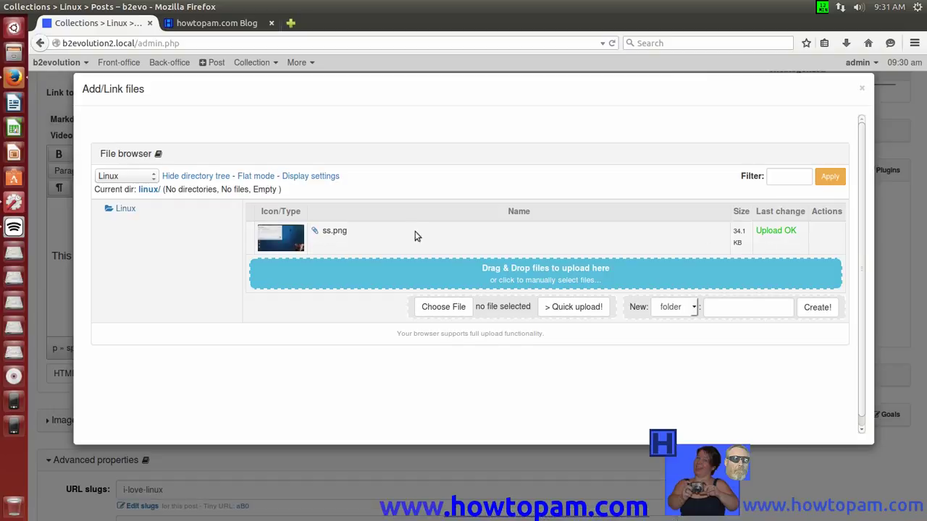
# - Refresh the Linux file list, insert the selected ss.png into the post as an image, and close the file dialog
pyautogui.click(123, 210)
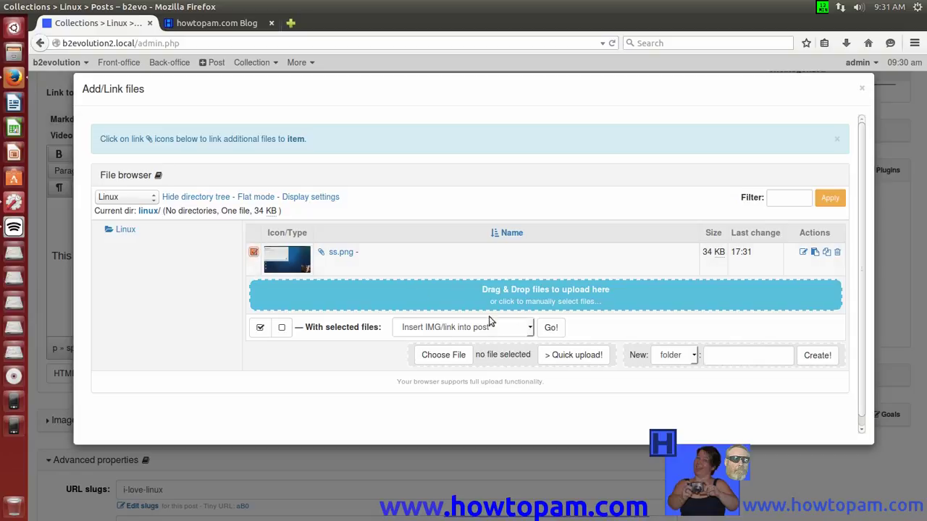
pyautogui.click(550, 328)
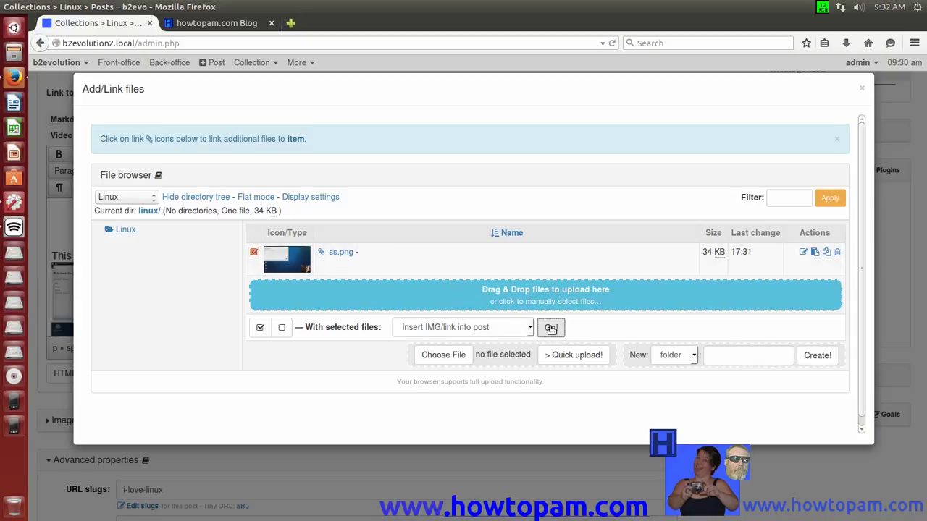
pyautogui.click(862, 91)
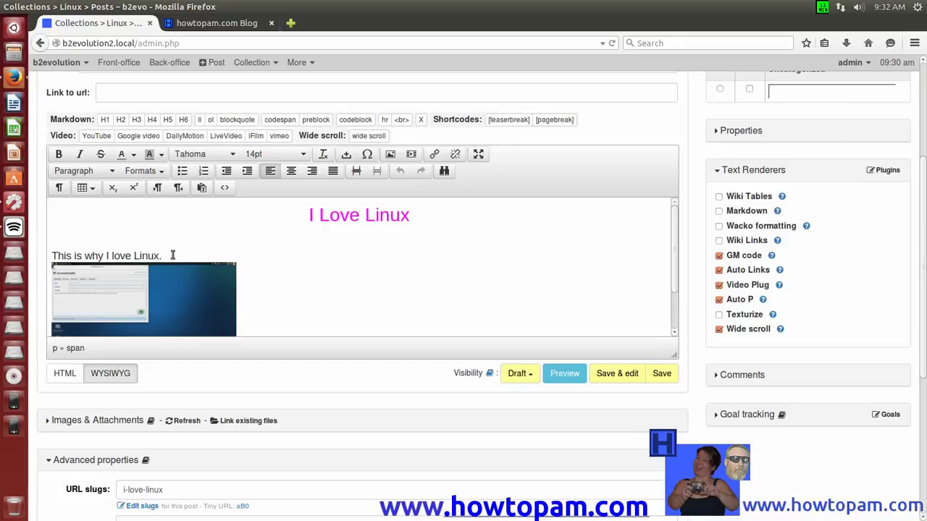
# - Add a line break before the inserted image and centre the image below the body sentence
pyautogui.press('Return')
pyautogui.moveTo(675, 255); pyautogui.dragTo(676, 275)
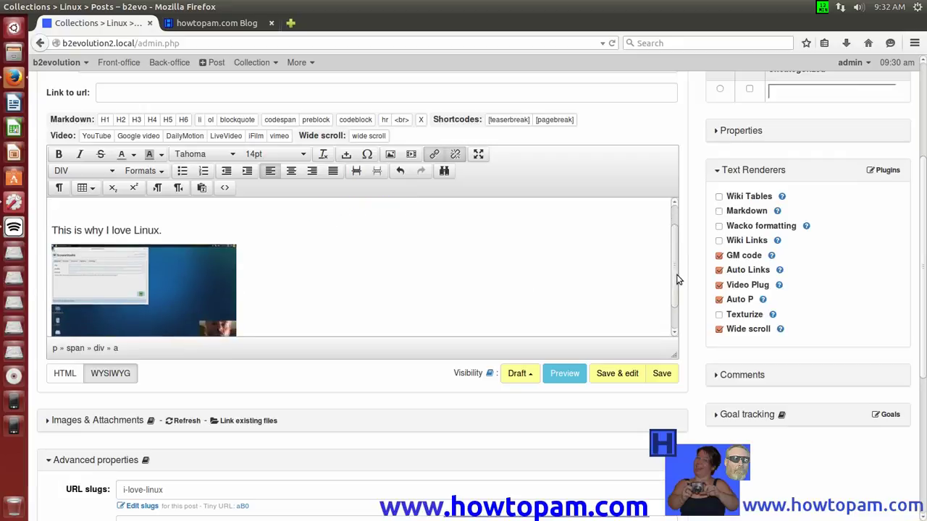
pyautogui.click(144, 273)
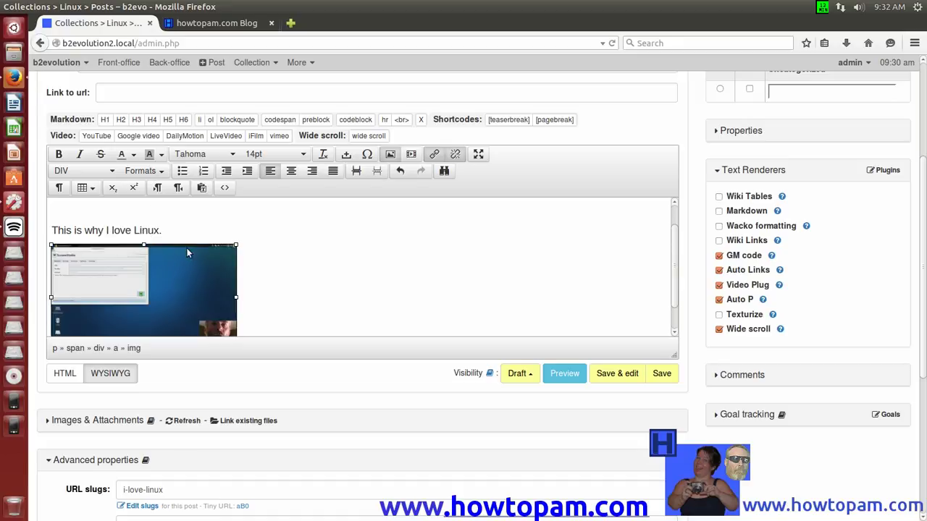
pyautogui.click(292, 172)
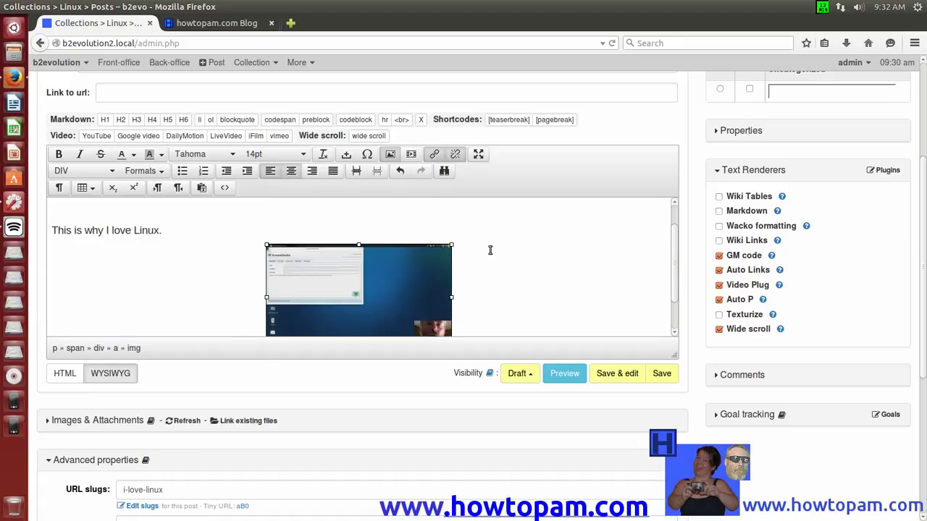
pyautogui.click(468, 254)
# - Set the font size of "This is why I love Linux." to 18pt
pyautogui.moveTo(162, 231); pyautogui.dragTo(51, 232)
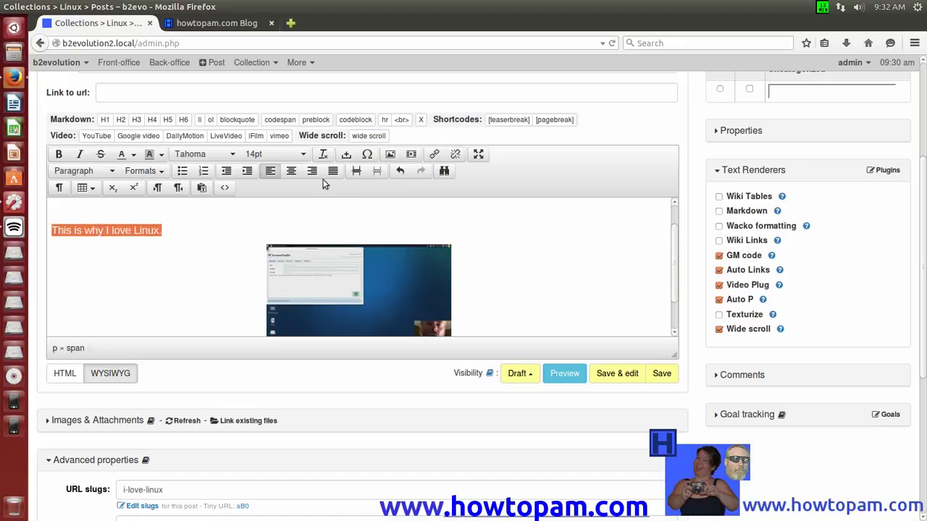
pyautogui.click(301, 156)
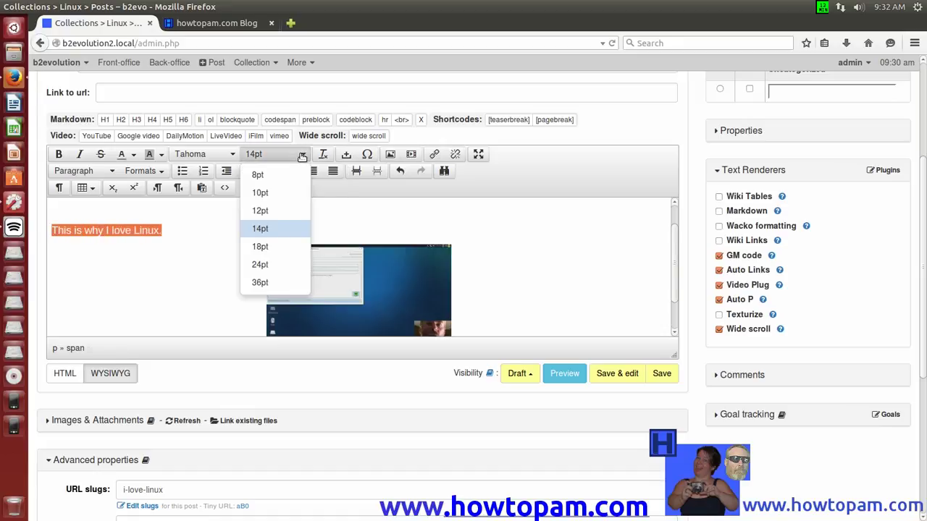
pyautogui.click(268, 246)
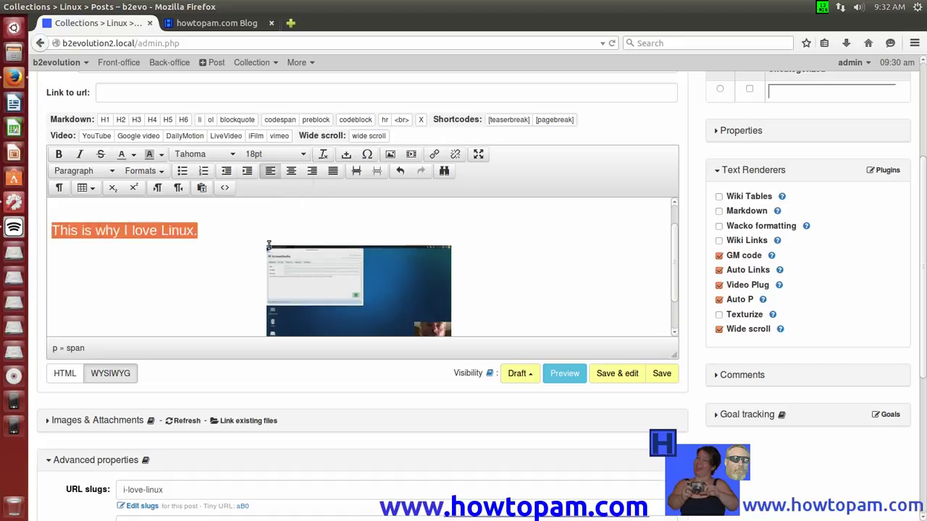
pyautogui.click(210, 236)
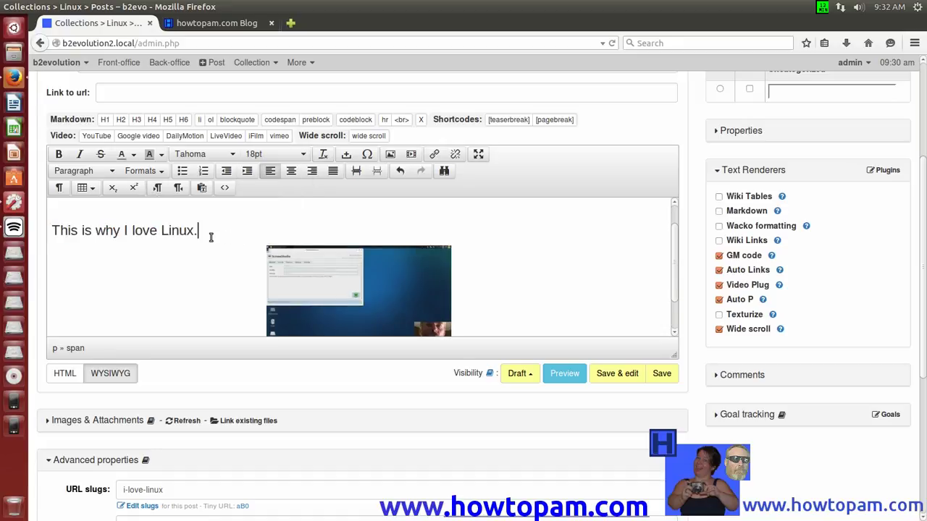
# - Preview the post and examine its heading, text, image, sidebar widgets, footer and social links
pyautogui.moveTo(672, 260); pyautogui.dragTo(678, 289)
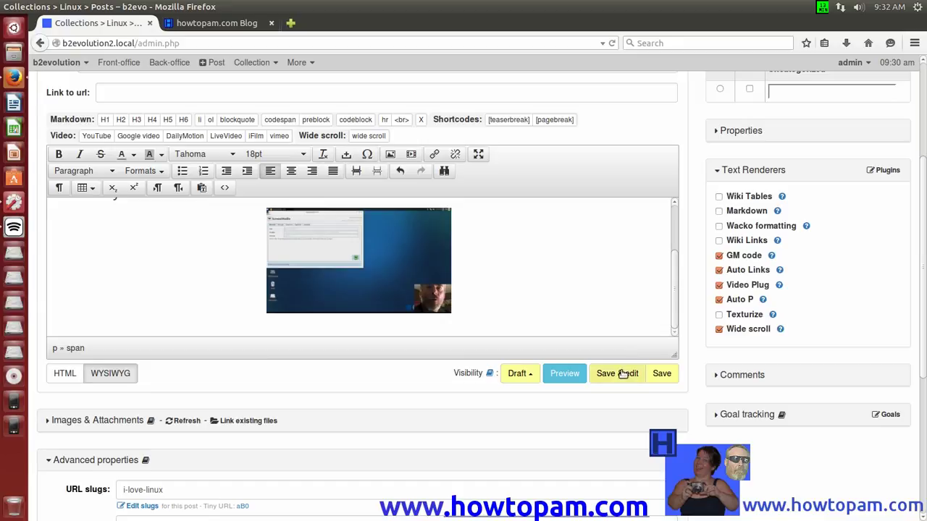
pyautogui.click(559, 374)
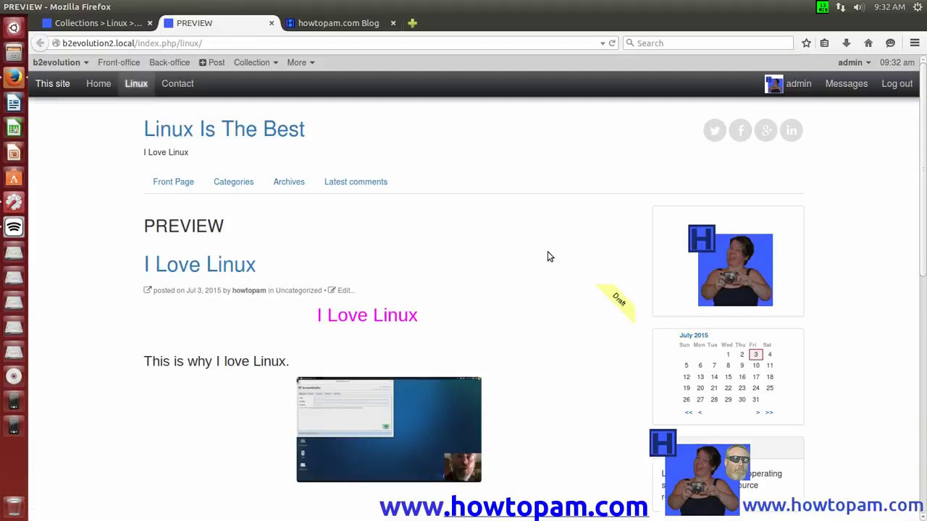
pyautogui.moveTo(923, 179); pyautogui.dragTo(924, 229)
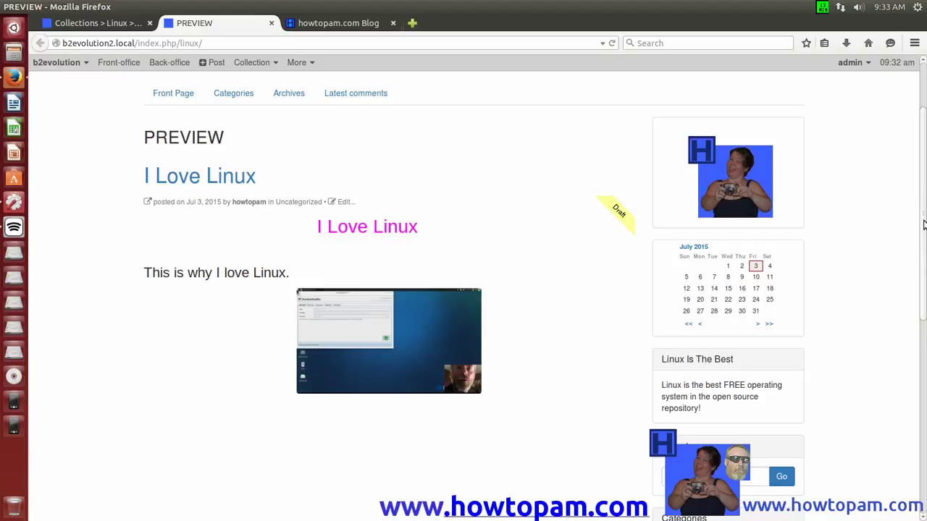
pyautogui.moveTo(923, 238); pyautogui.dragTo(923, 312)
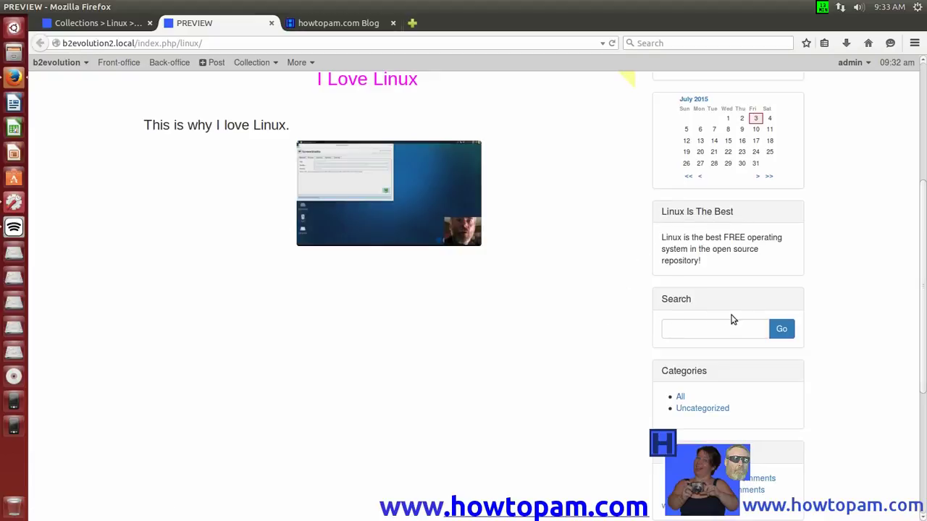
pyautogui.moveTo(923, 315); pyautogui.dragTo(924, 245)
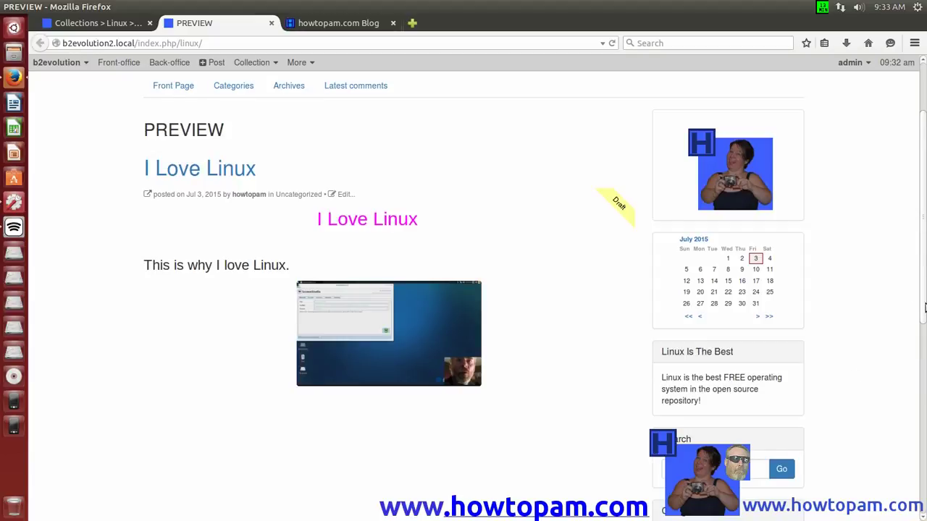
pyautogui.scroll(-4, 924, 307)
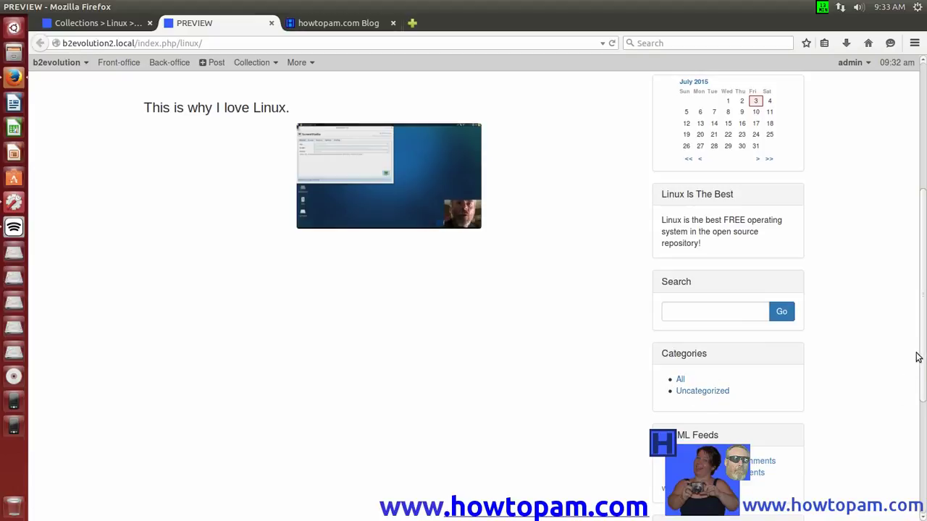
pyautogui.scroll(-3, 918, 377)
pyautogui.scroll(-1, 923, 424)
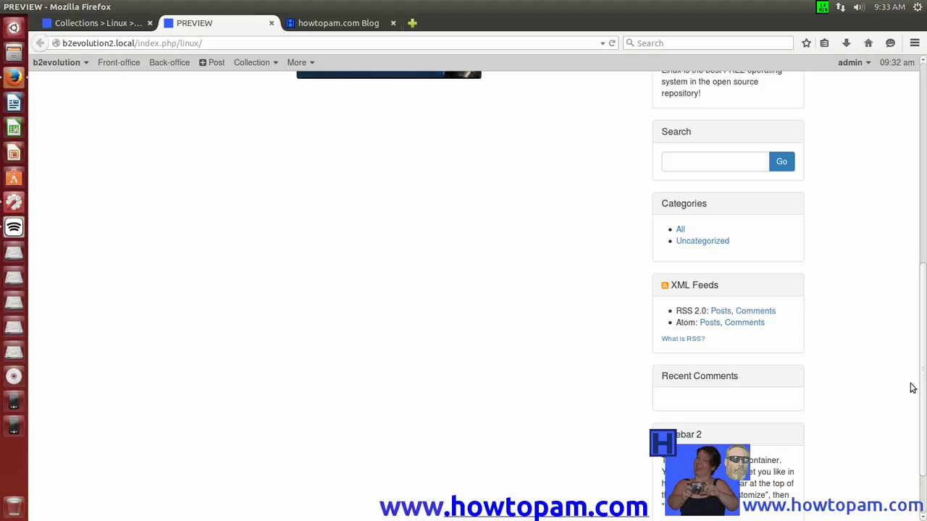
pyautogui.moveTo(923, 377); pyautogui.dragTo(924, 414)
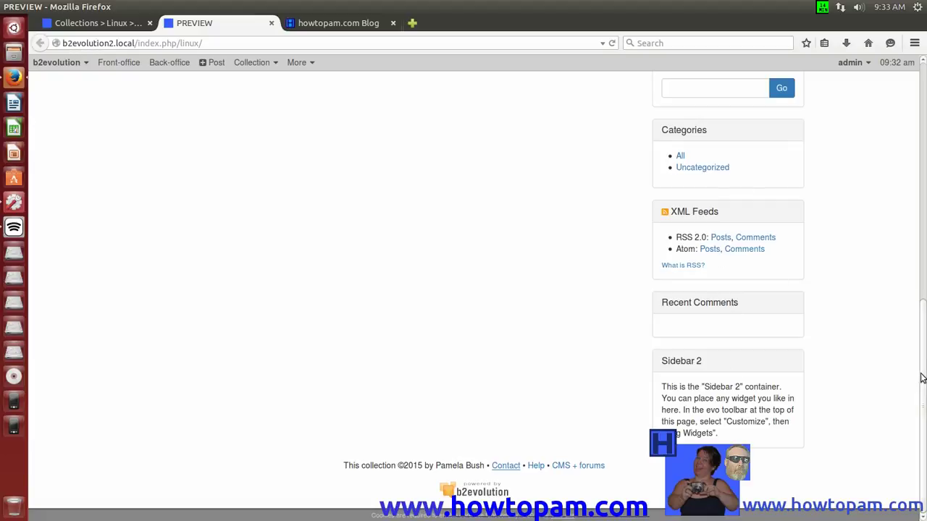
pyautogui.moveTo(923, 379); pyautogui.dragTo(925, 151)
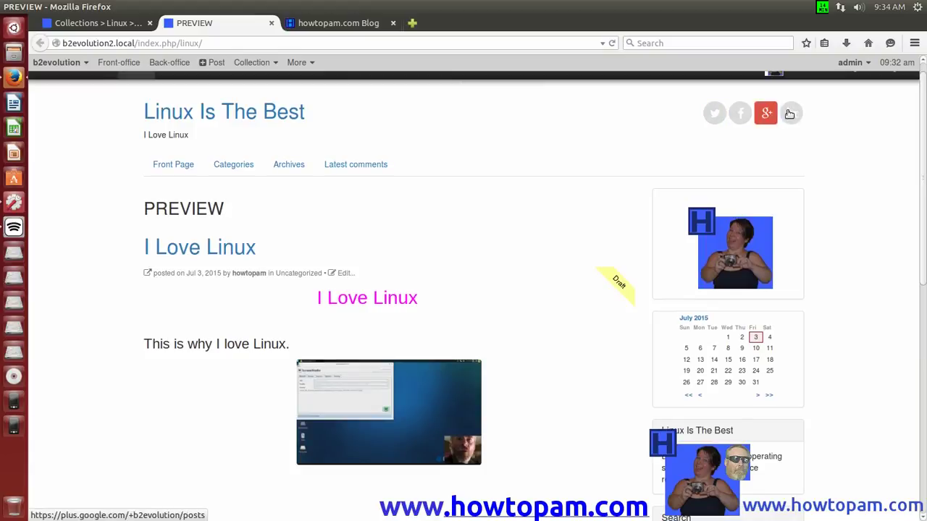
pyautogui.scroll(1, 916, 165)
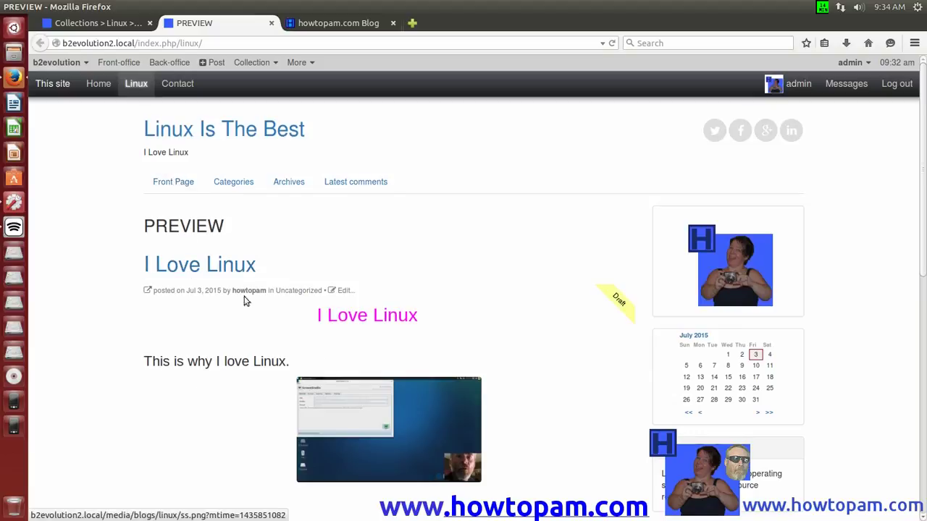
# - View the blog's Categories, Archives, Latest comments and Front Page sections, and close the preview to return to the post editor
pyautogui.click(228, 183)
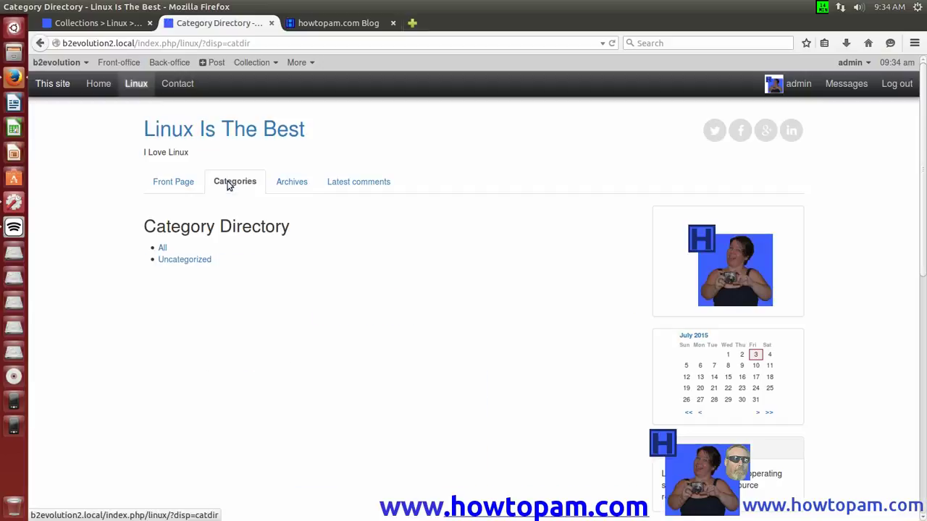
pyautogui.click(289, 182)
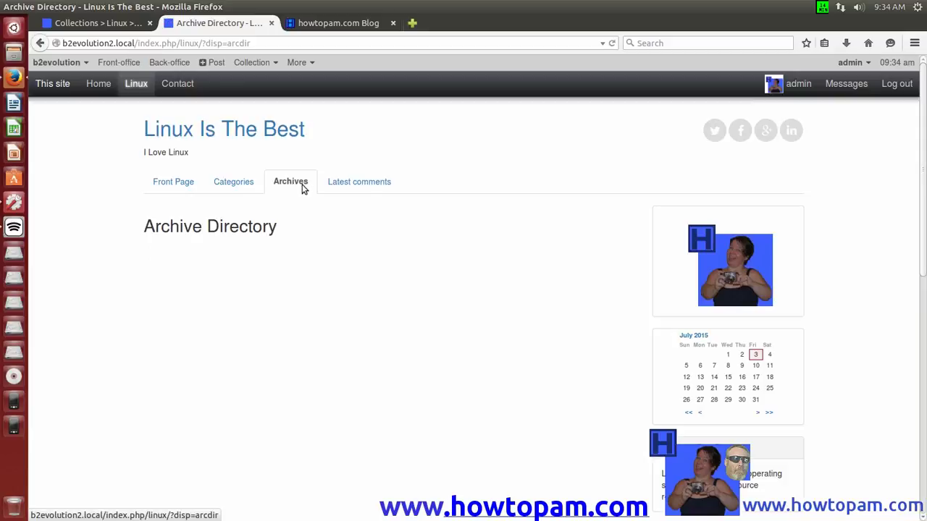
pyautogui.click(367, 186)
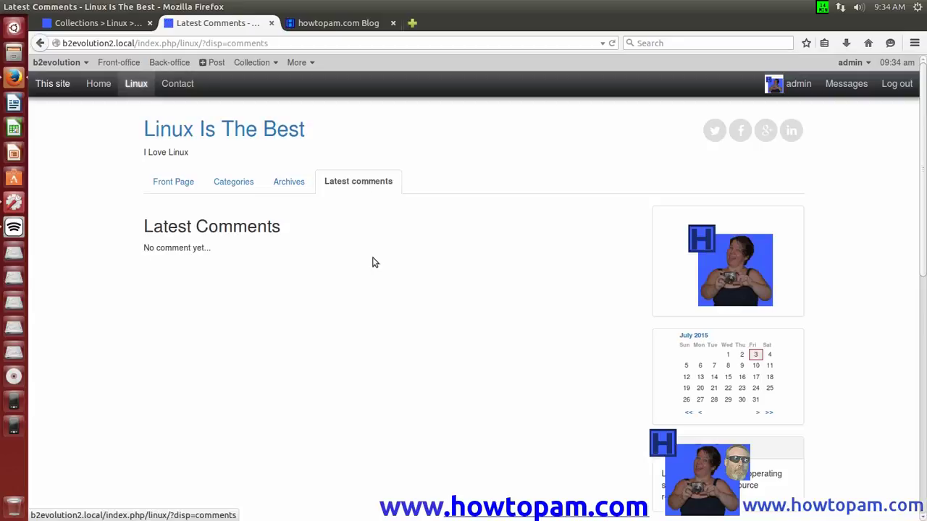
pyautogui.click(182, 182)
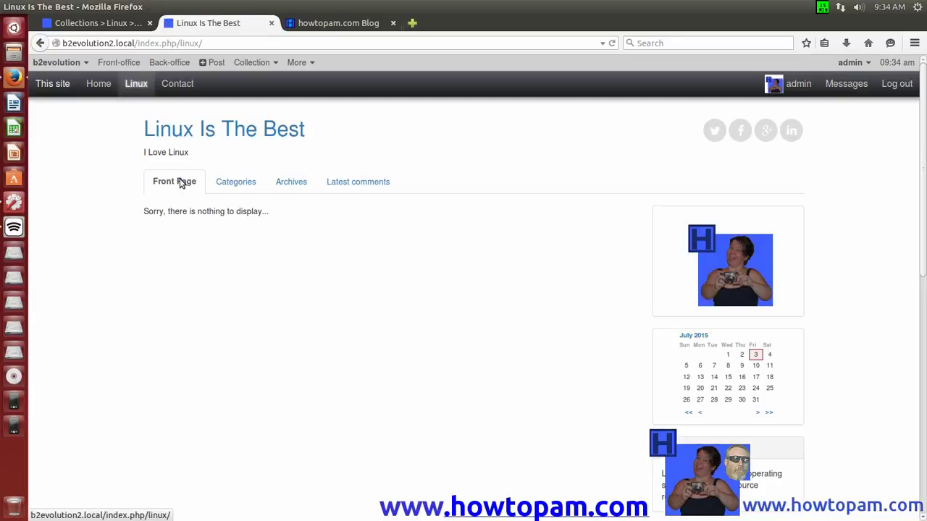
pyautogui.click(271, 24)
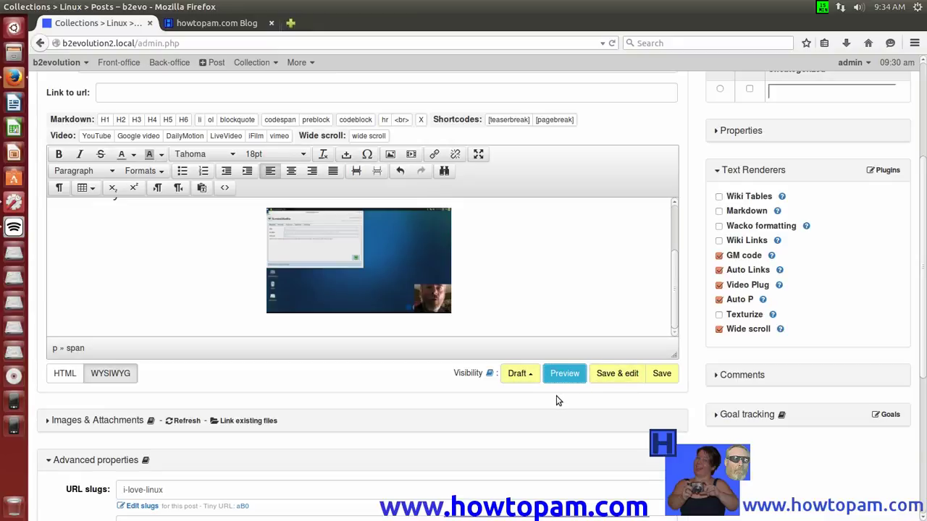
# - Set the "I Love Linux" post's visibility to Public, save it, and dismiss both notices on the blog page
pyautogui.click(531, 375)
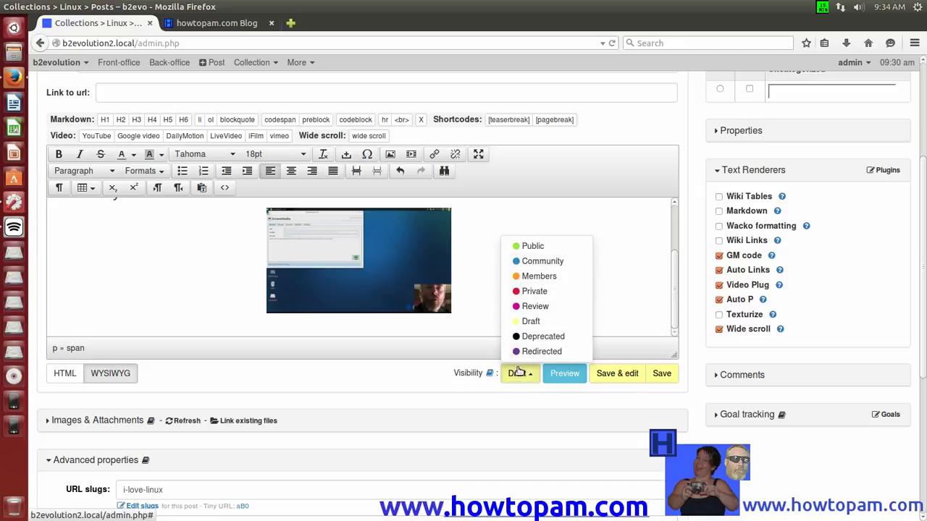
pyautogui.click(519, 246)
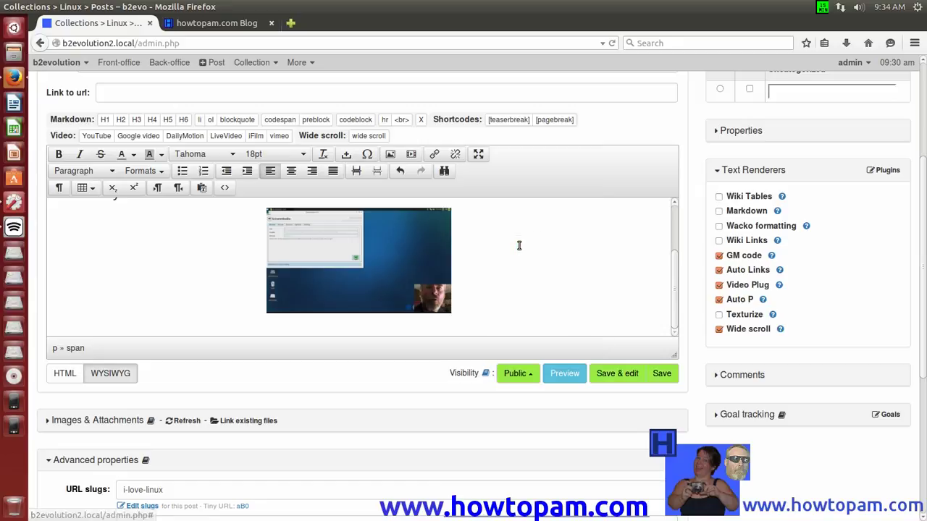
pyautogui.click(660, 373)
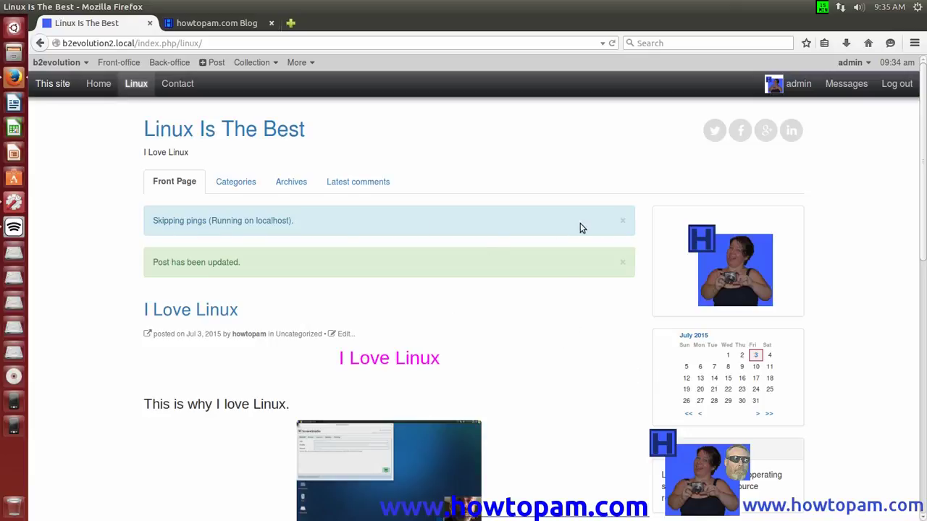
pyautogui.click(621, 222)
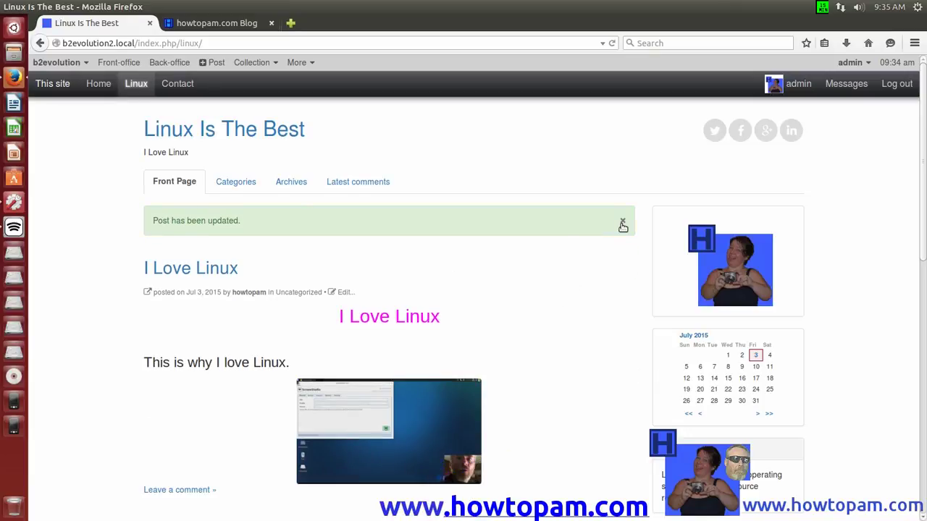
pyautogui.click(622, 222)
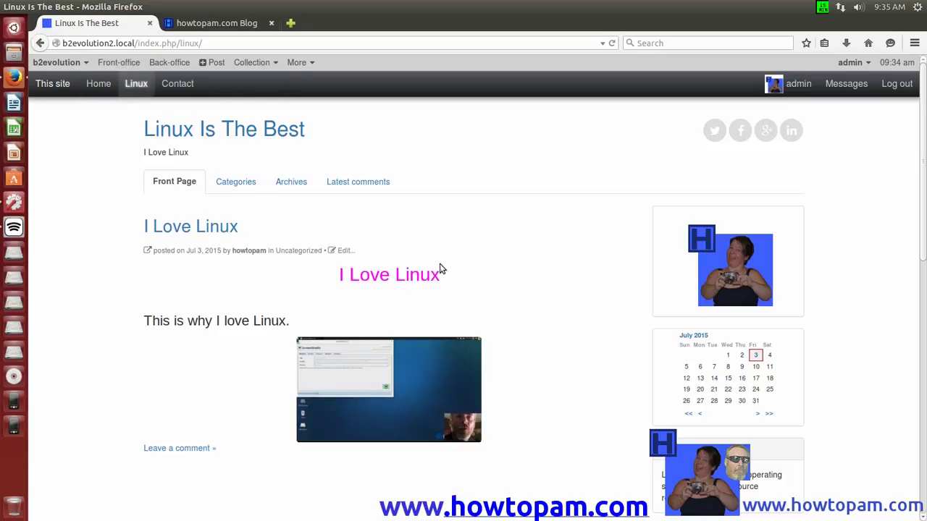
# - Visit the site's home page, open "I Love Linux" from Recent Posts, and look over the published post
pyautogui.click(95, 87)
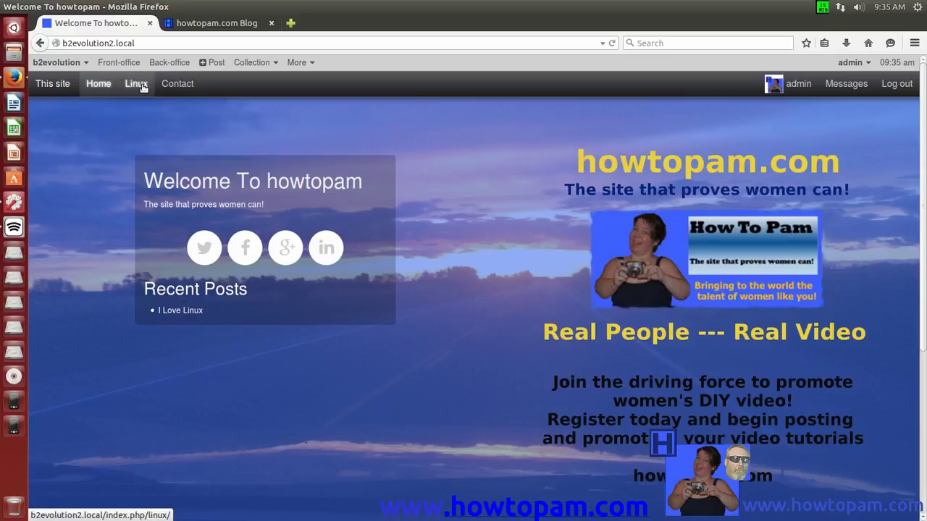
pyautogui.click(181, 310)
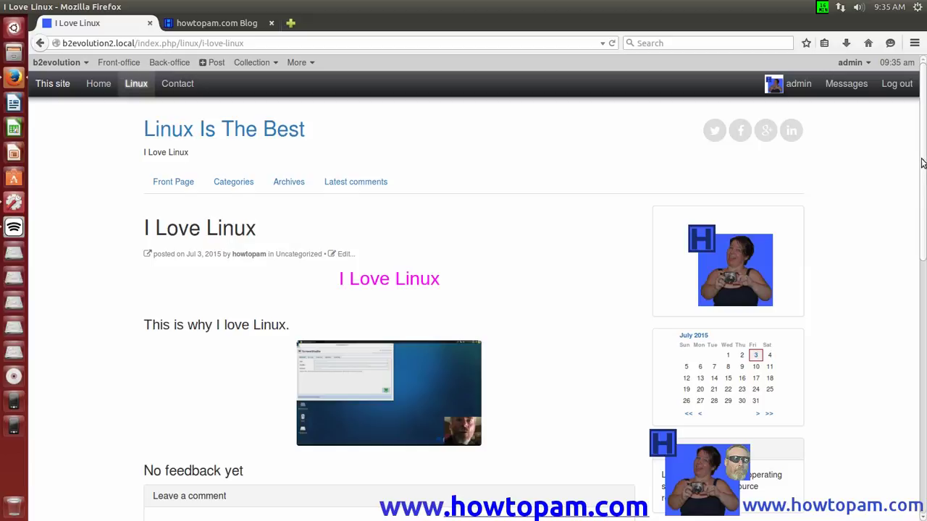
pyautogui.scroll(-3, 921, 190)
pyautogui.scroll(3, 924, 174)
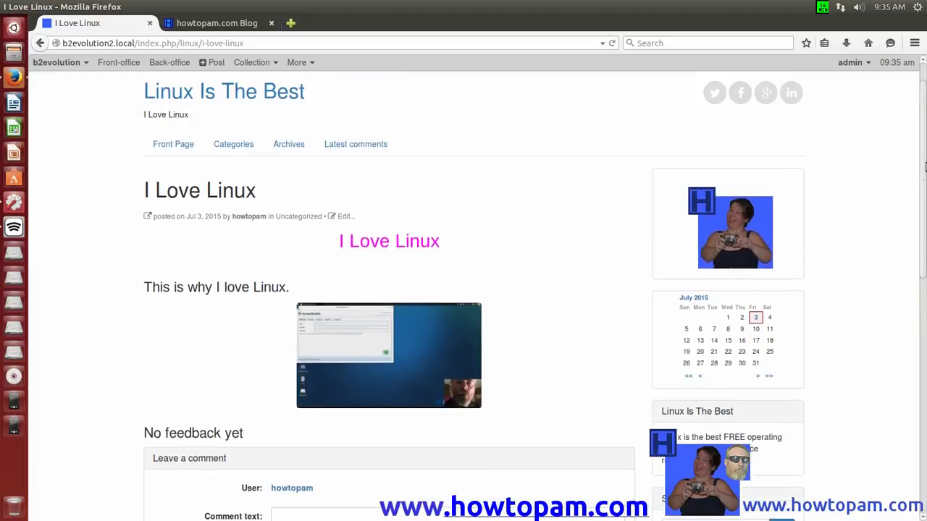
pyautogui.moveTo(925, 164); pyautogui.dragTo(925, 189)
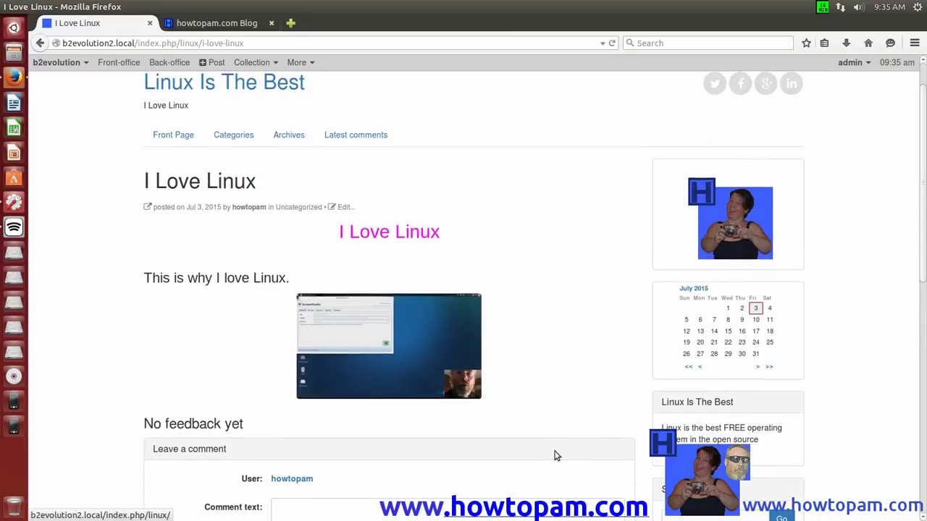
# - Show the Linux collection's containers on the page and locate the Free HTML widget in Sidebar 2
pyautogui.moveTo(258, 64)
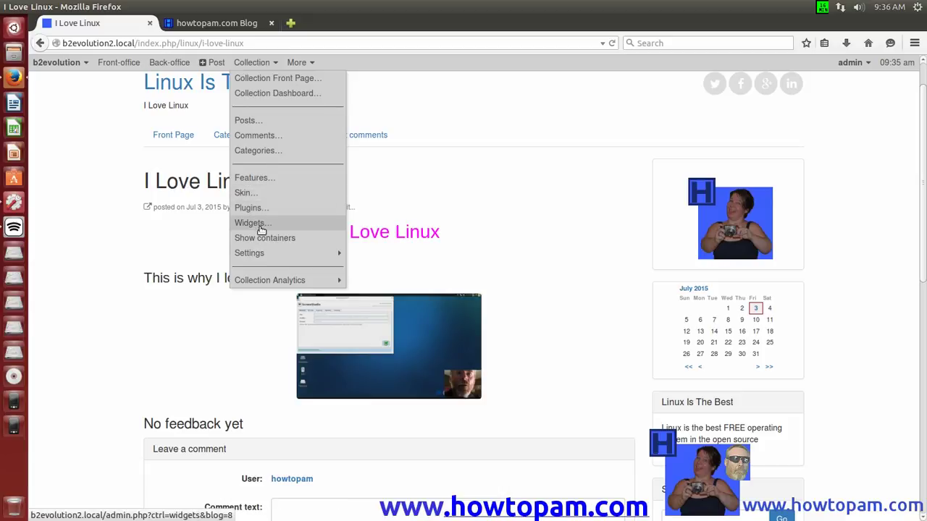
pyautogui.click(265, 240)
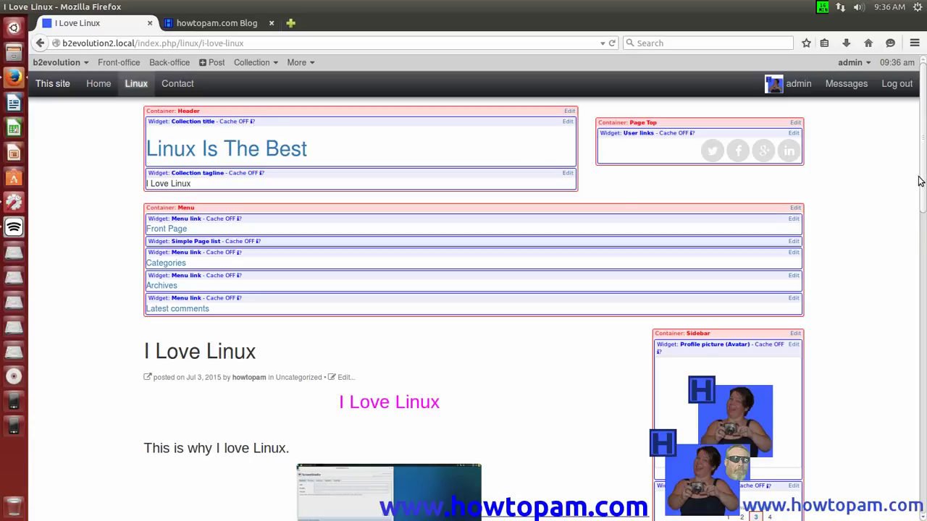
pyautogui.scroll(-3, 752, 250)
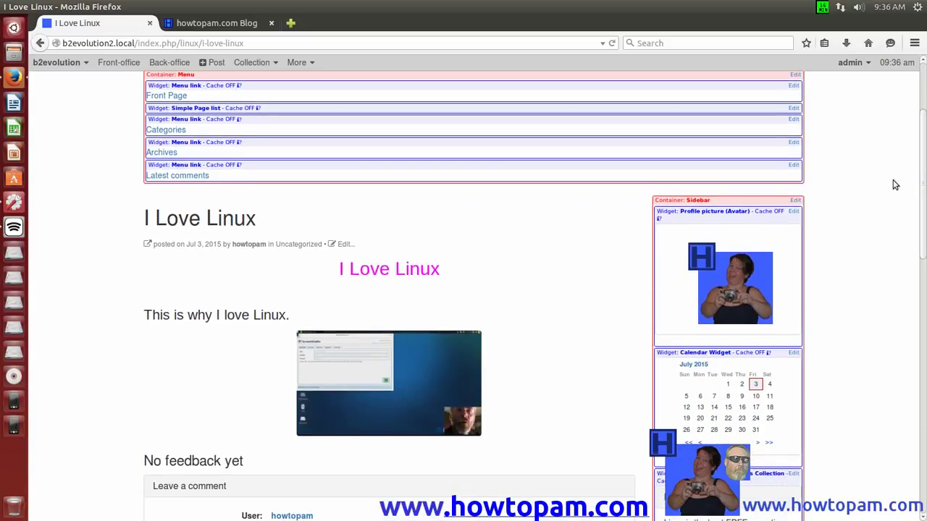
pyautogui.moveTo(922, 223); pyautogui.dragTo(920, 329)
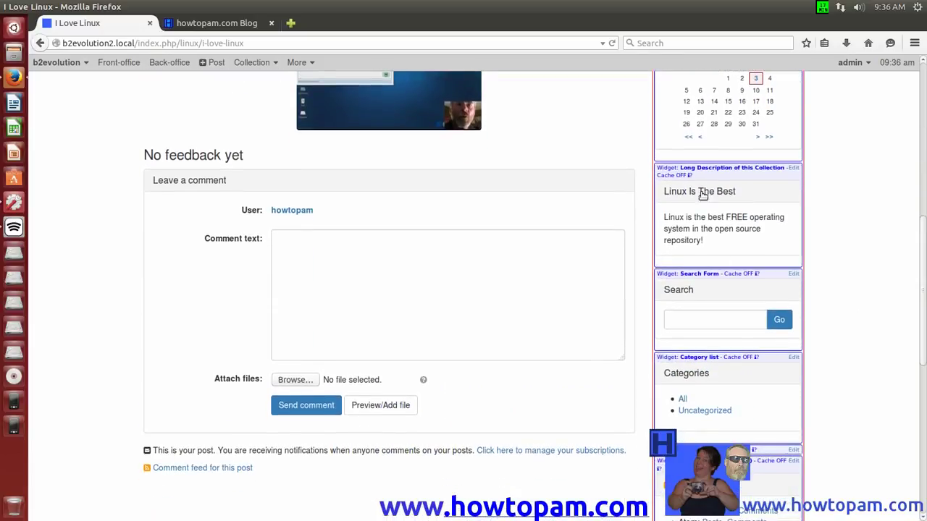
pyautogui.moveTo(921, 285); pyautogui.dragTo(918, 432)
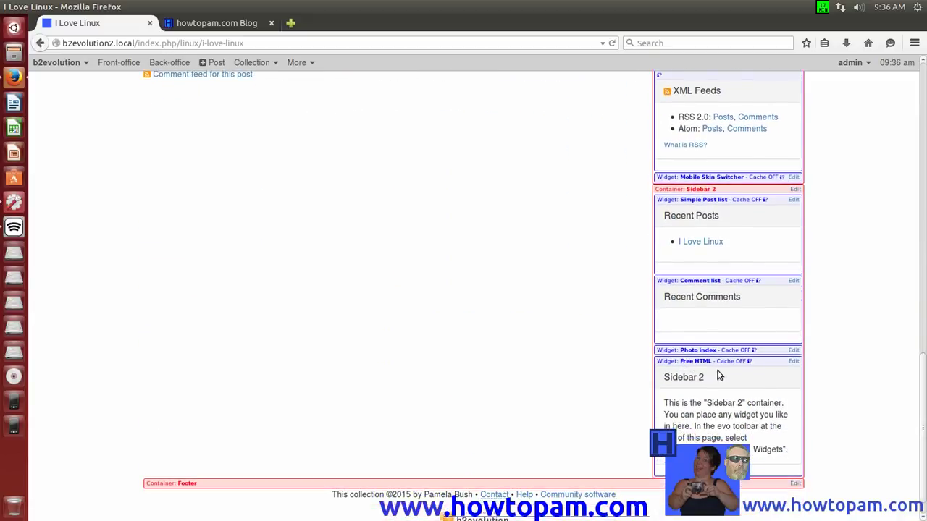
# - Open the Free HTML widget in Sidebar 2 for editing and set its block title to "Linux"
pyautogui.click(794, 361)
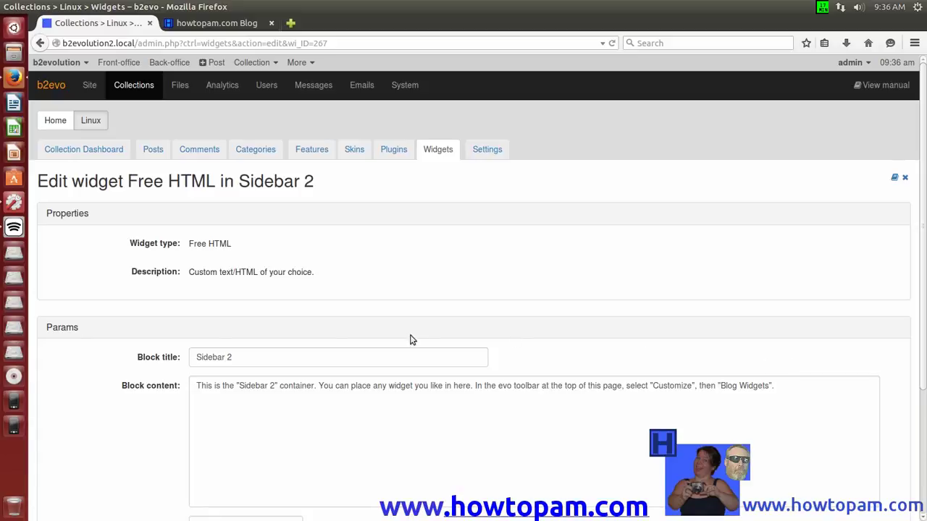
pyautogui.moveTo(238, 356); pyautogui.dragTo(195, 356)
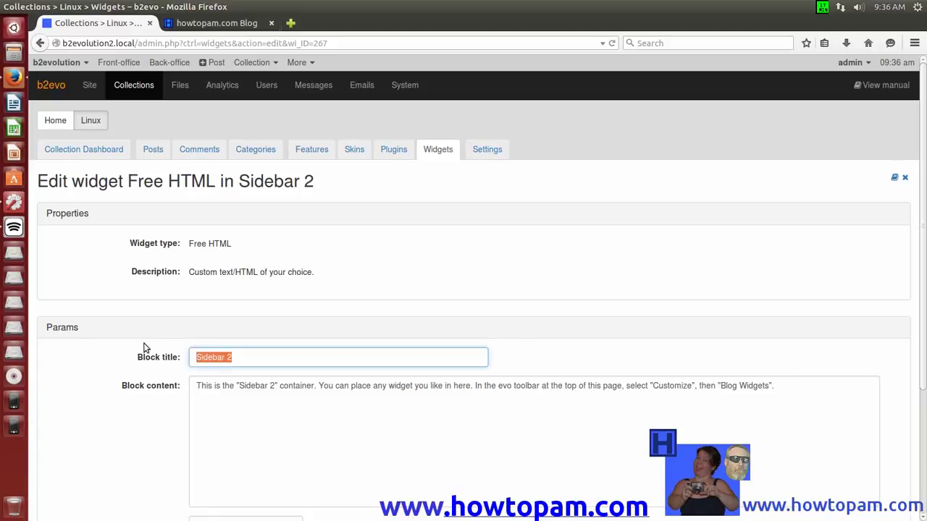
pyautogui.write('Linux')
# - Replace the widget's block content with "Linux is the best because it is very stable.", save the changes and dismiss the notice
pyautogui.moveTo(775, 384); pyautogui.dragTo(147, 362)
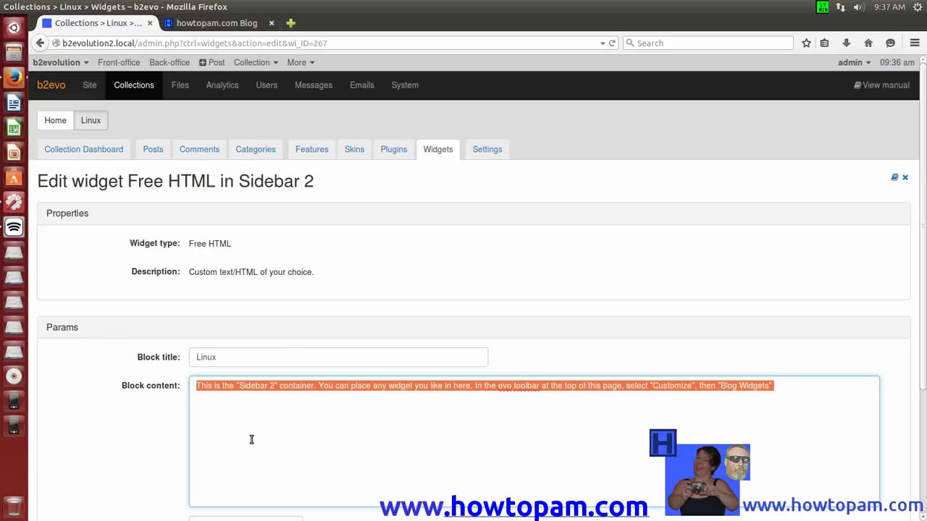
pyautogui.write('Linux is th')
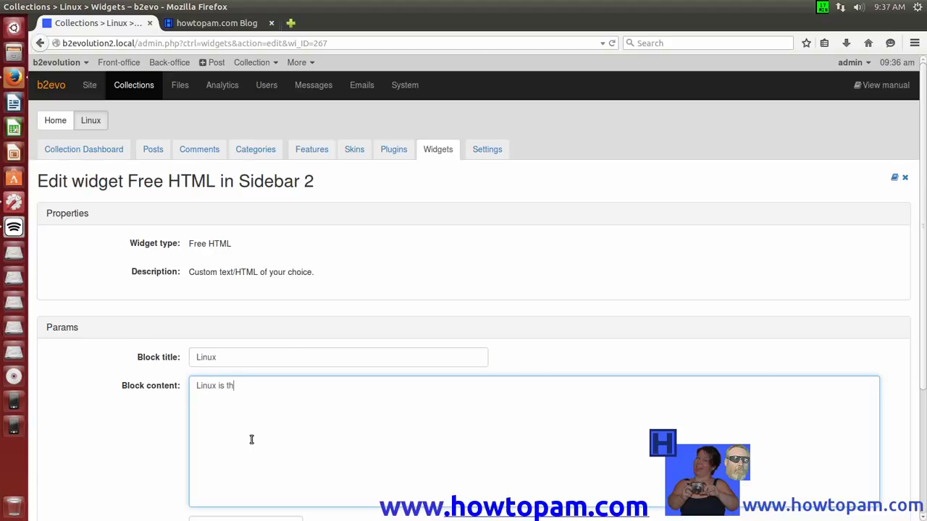
pyautogui.write('e best because it is very stable.')
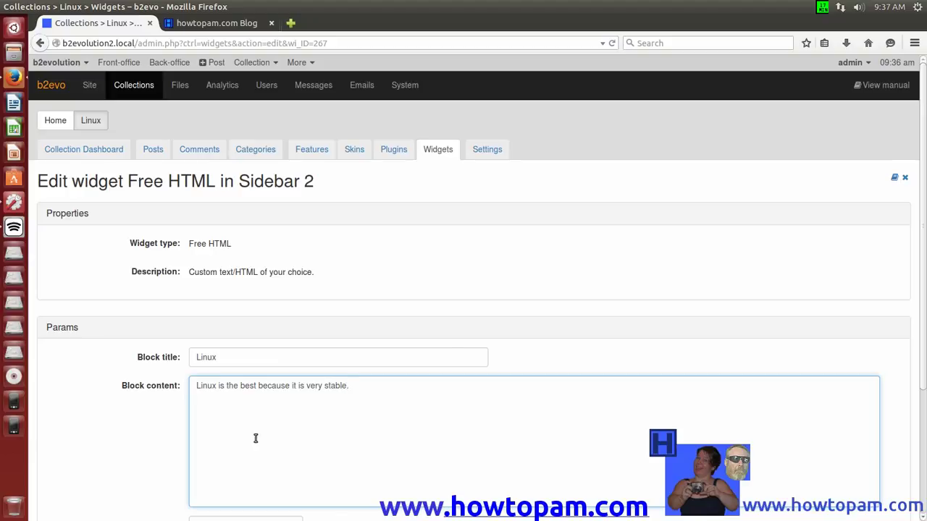
pyautogui.scroll(-2, 925, 391)
pyautogui.scroll(-2, 925, 391)
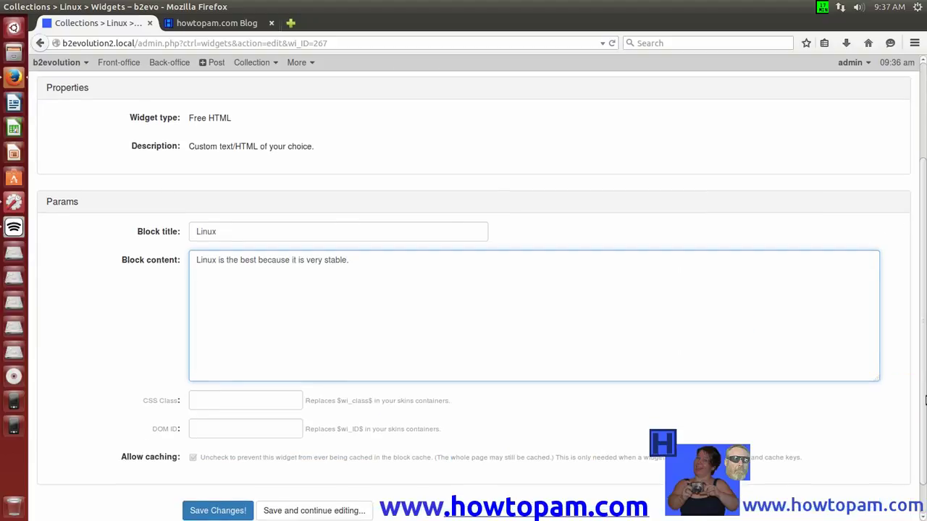
pyautogui.click(221, 485)
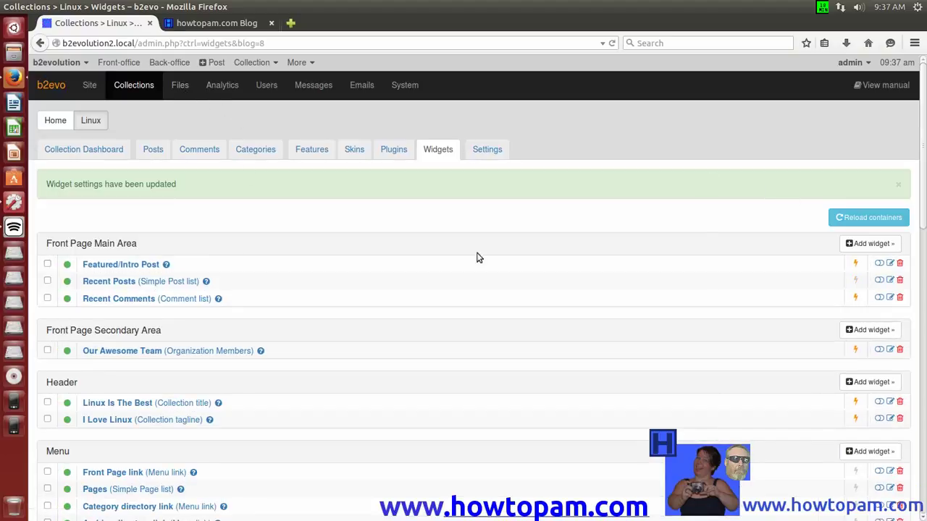
pyautogui.click(900, 187)
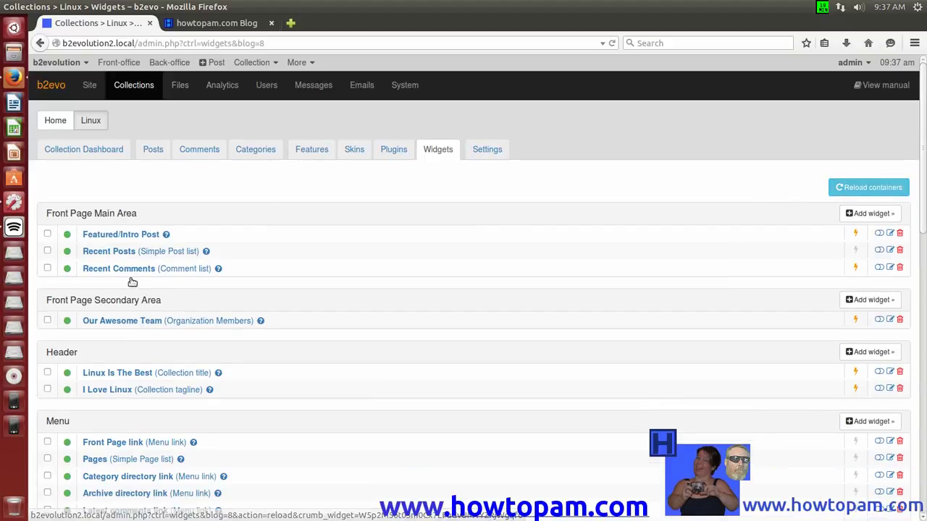
# - Return to the Linux blog on the public site and hide the collection's containers
pyautogui.click(130, 64)
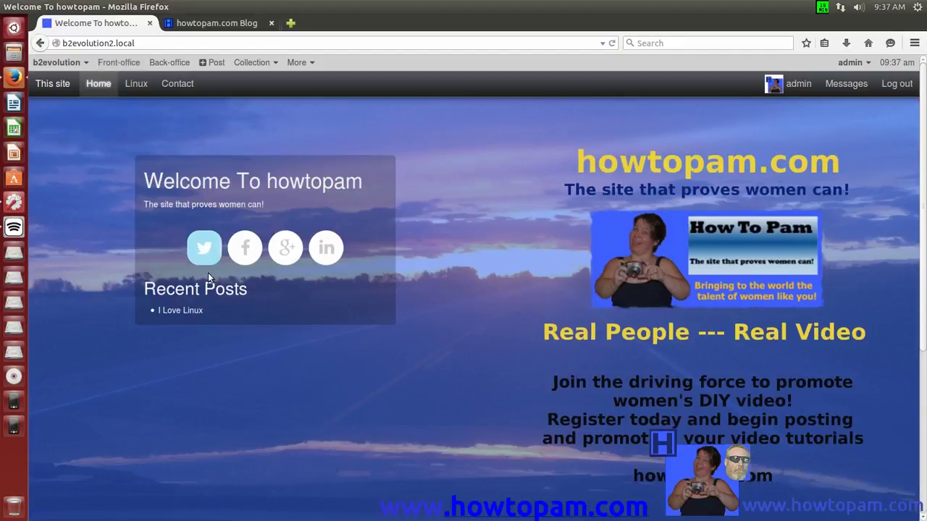
pyautogui.click(135, 84)
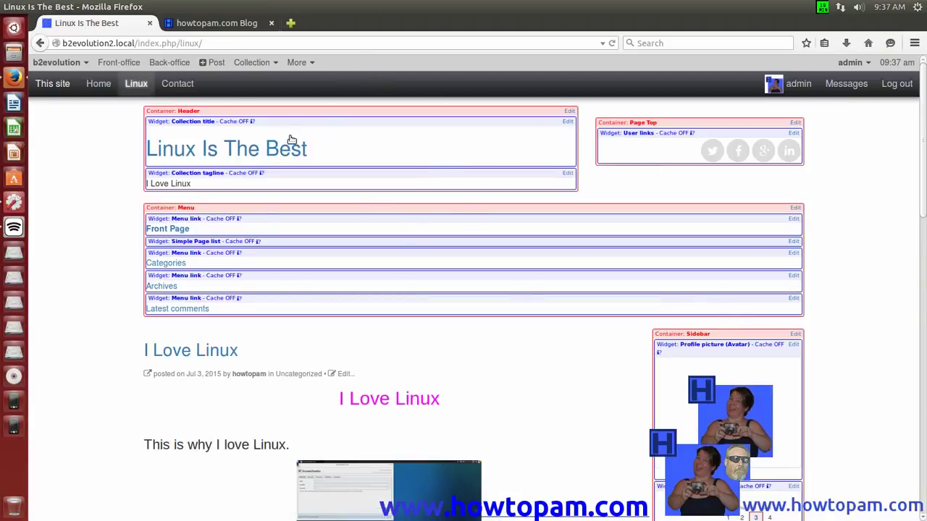
pyautogui.moveTo(255, 64)
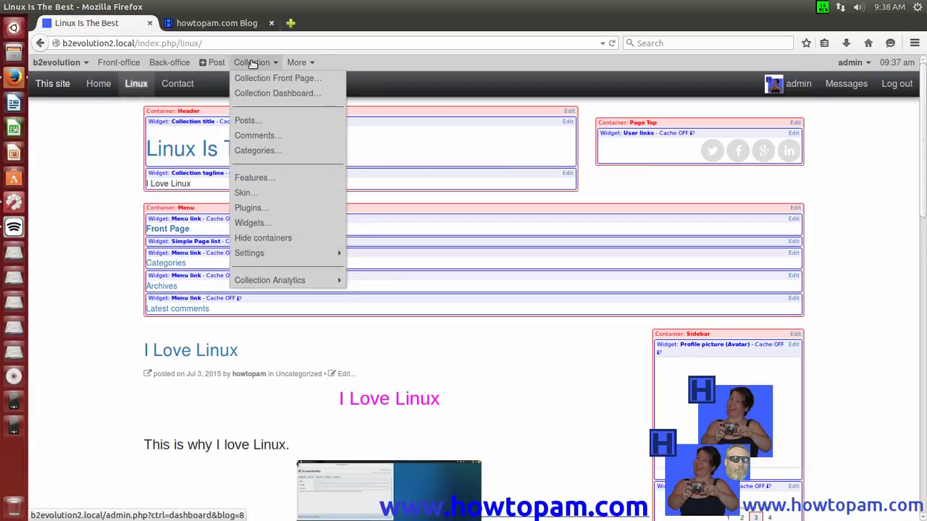
pyautogui.click(266, 238)
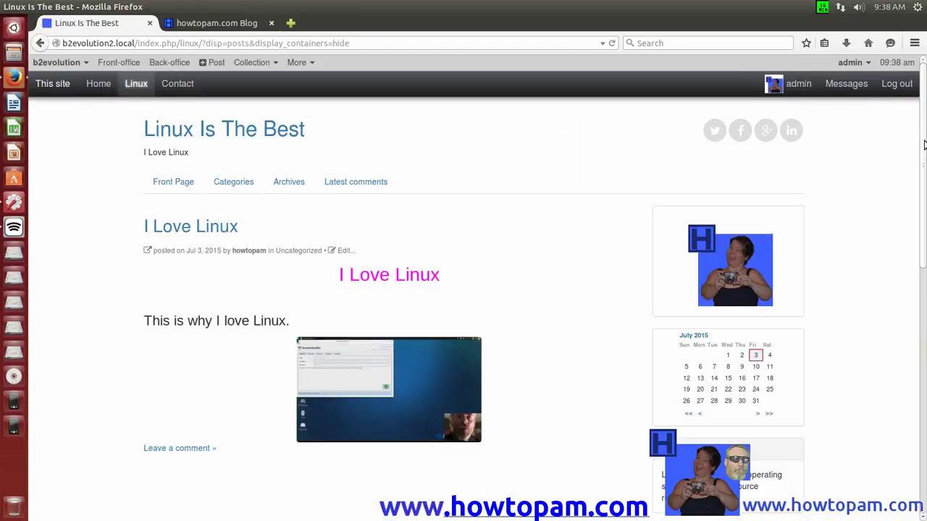
# - Examine the blog's post and sidebar down to the edited Linux widget, and return to the site's home page
pyautogui.scroll(-4, 923, 145)
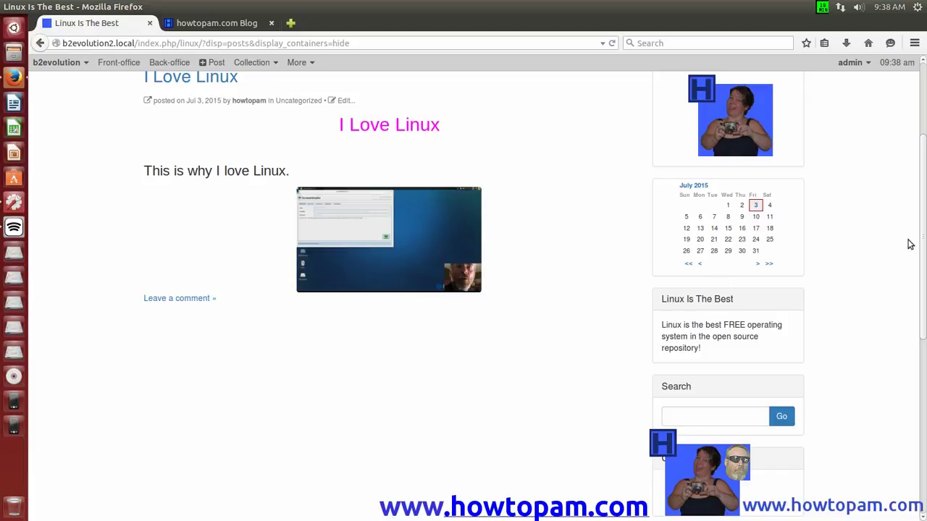
pyautogui.moveTo(924, 264); pyautogui.dragTo(921, 435)
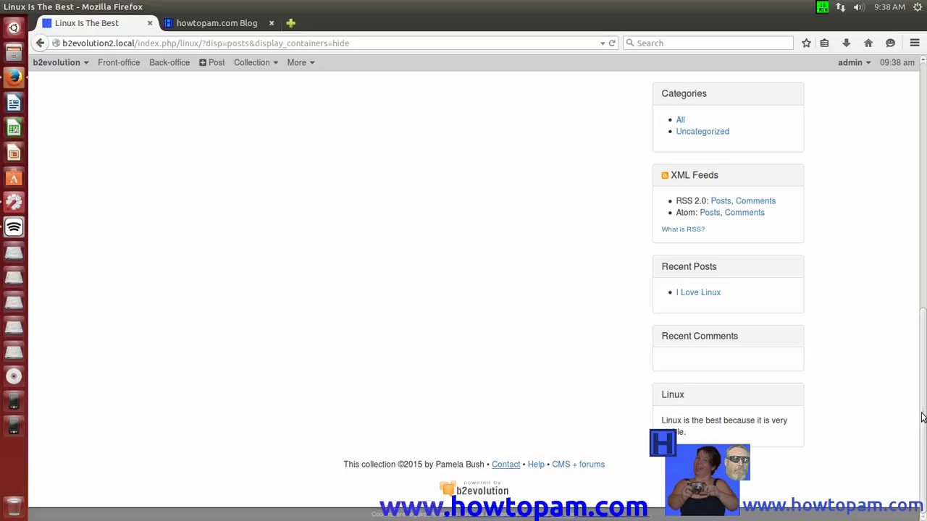
pyautogui.moveTo(923, 418); pyautogui.dragTo(924, 128)
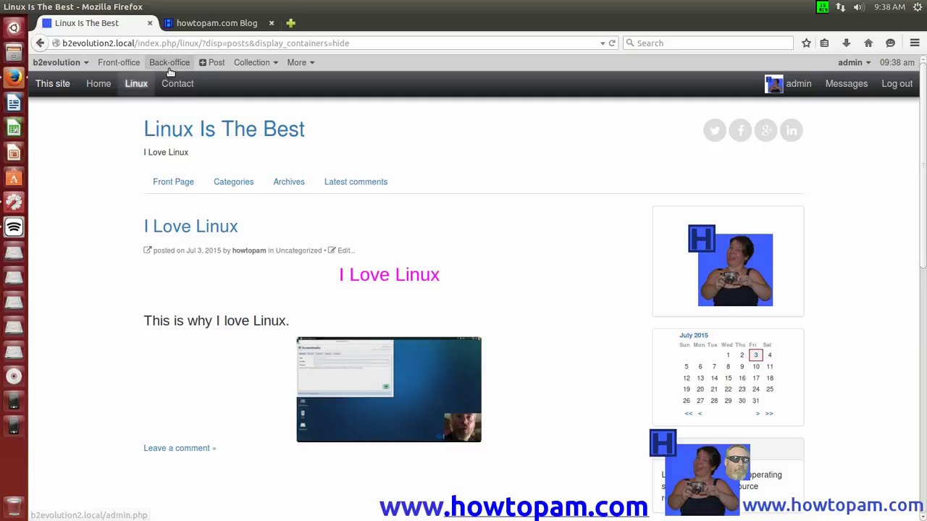
pyautogui.click(101, 84)
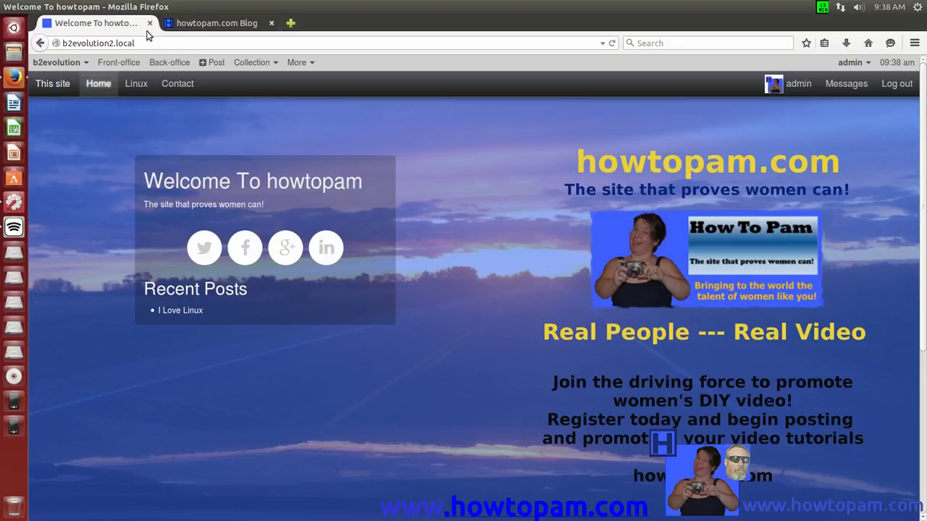
pyautogui.moveTo(21, 10)
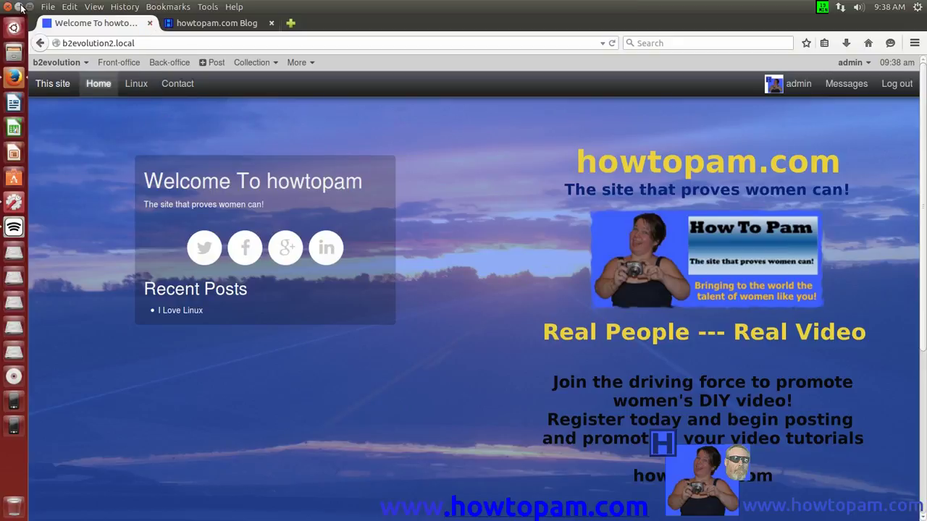